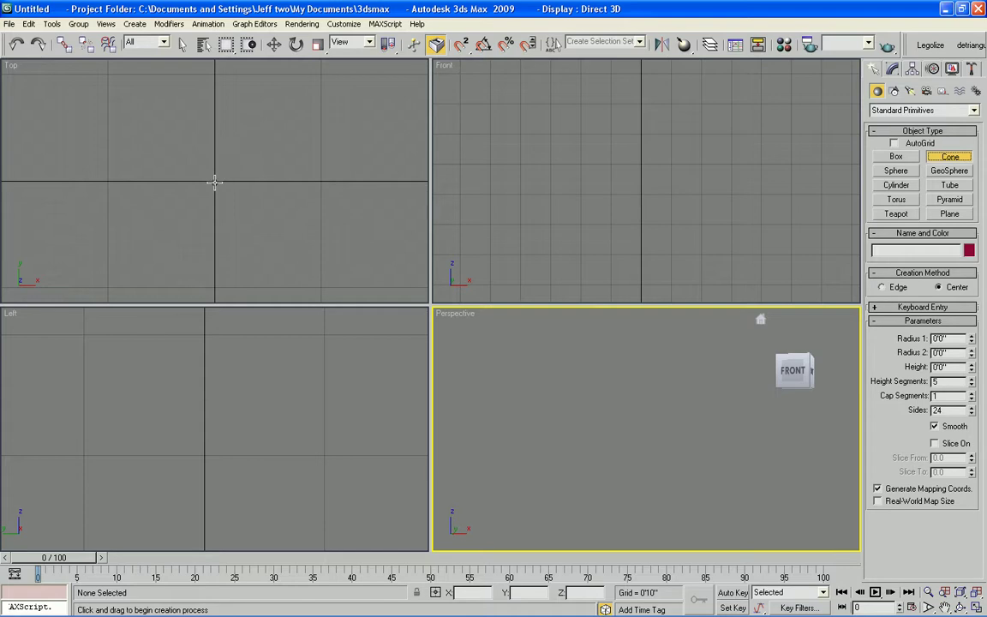
{"action": "left_click_drag", "start_coordinate": [214, 181], "coordinate": [235, 180]}
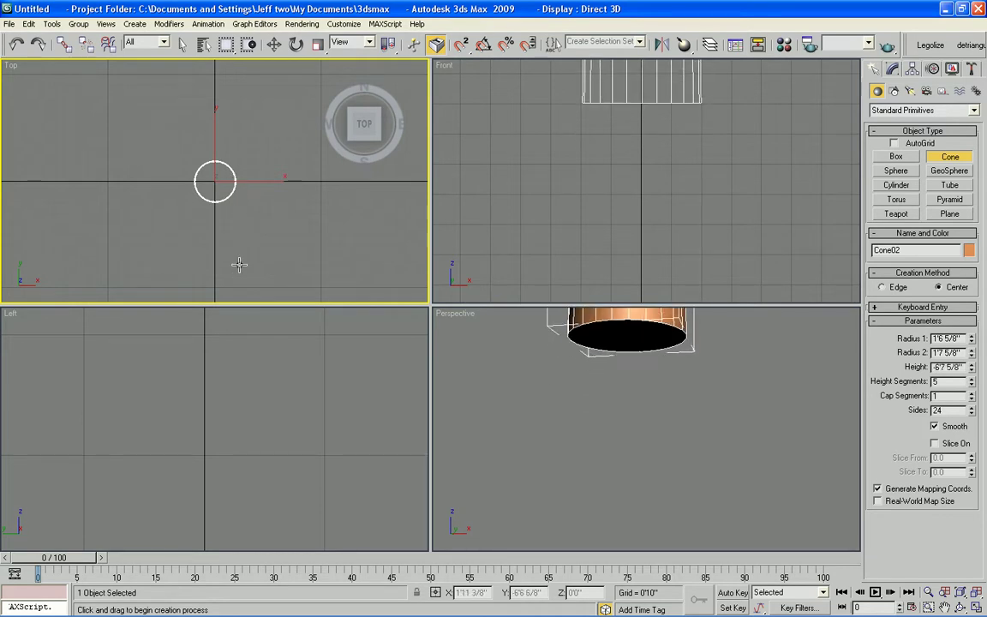
{"action": "left_click", "coordinate": [239, 265]}
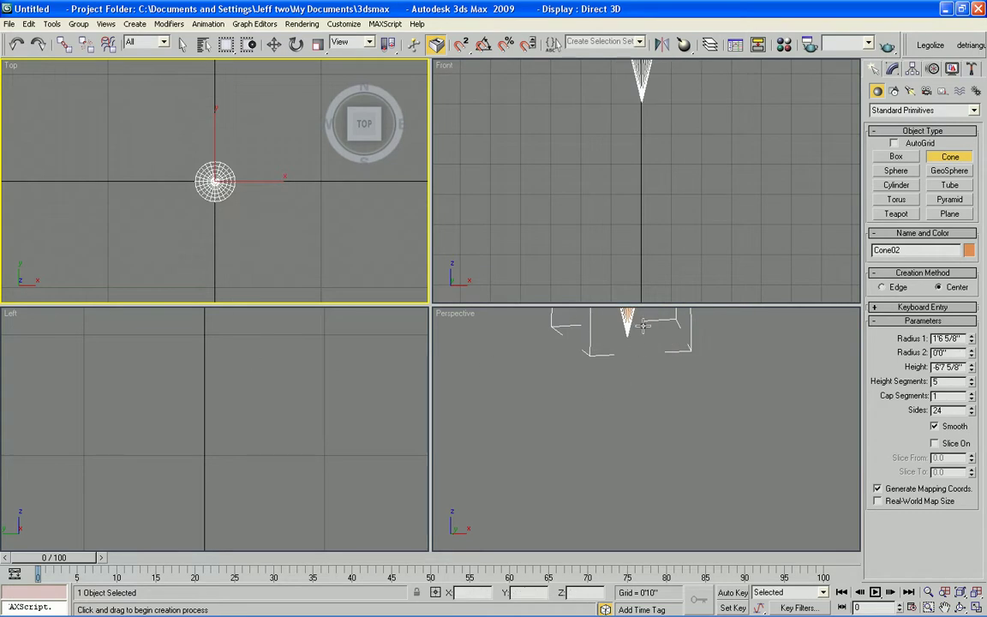
{"action": "scroll", "coordinate": [705, 114], "scroll_direction": "up", "scroll_amount": 2}
{"action": "middle_click_drag", "start_coordinate": [698, 96], "coordinate": [694, 311]}
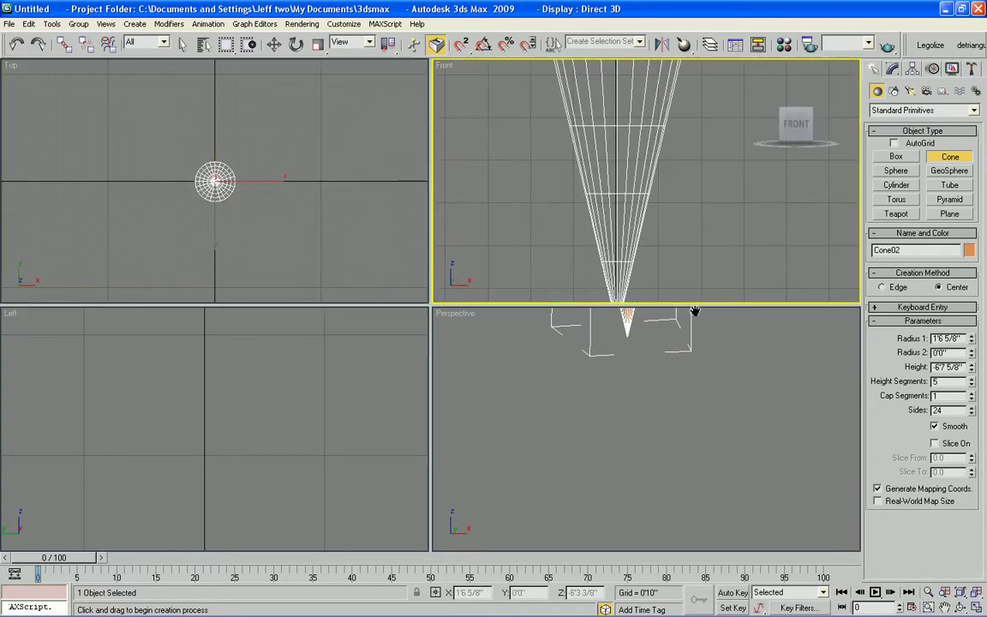
{"action": "scroll", "coordinate": [689, 218], "scroll_direction": "down", "scroll_amount": 3}
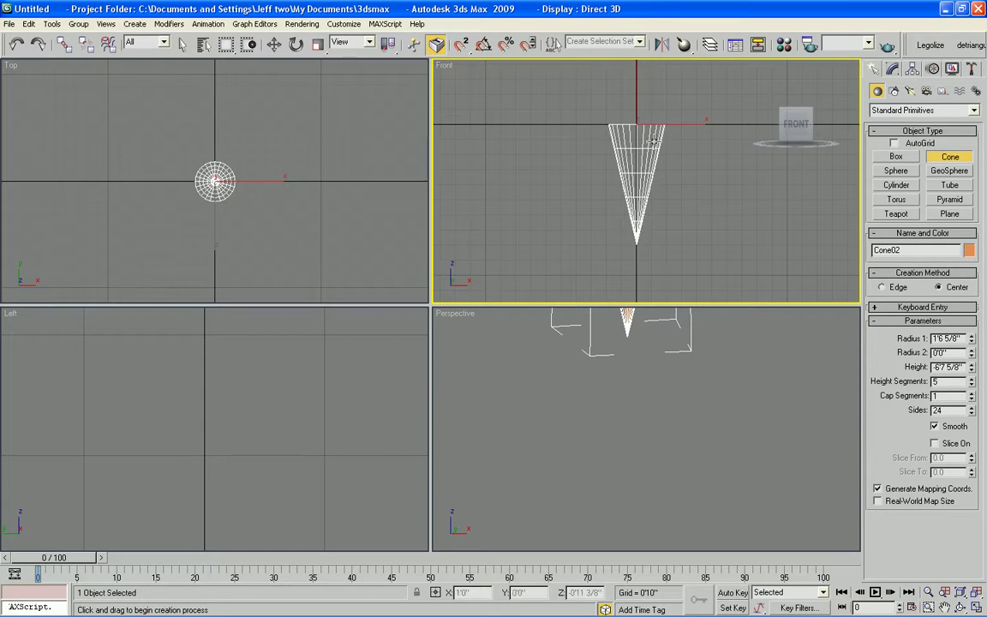
{"action": "key", "text": "Delete"}
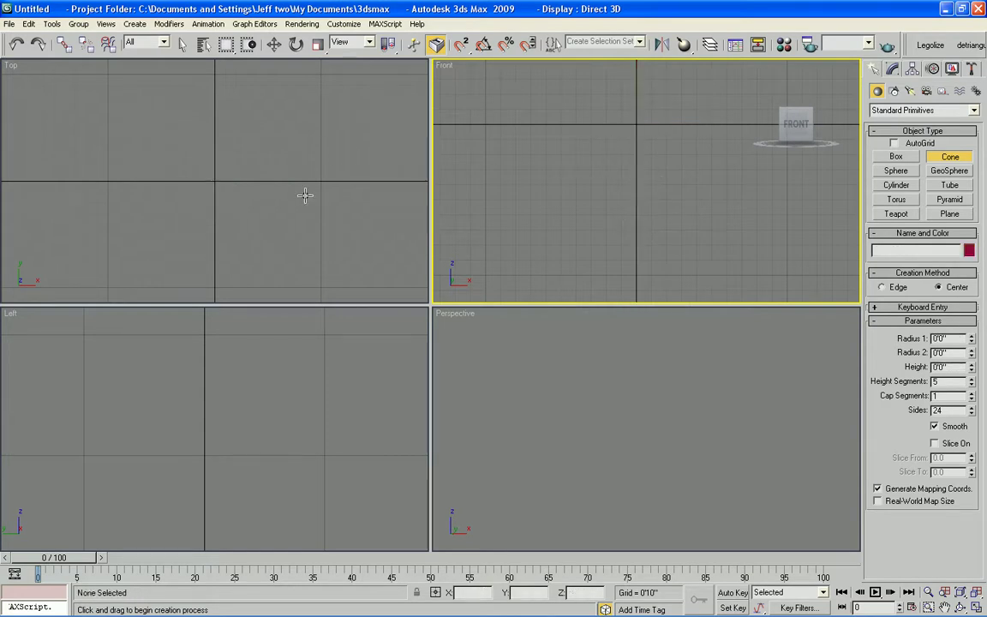
Create a downward-pointing cone at the origin, about 1'3 3/8" in Radius 1, 0 in Radius 2 and 8'1" long
{"action": "left_click", "coordinate": [214, 180]}
{"action": "left_click_drag", "start_coordinate": [214, 180], "coordinate": [230, 180]}
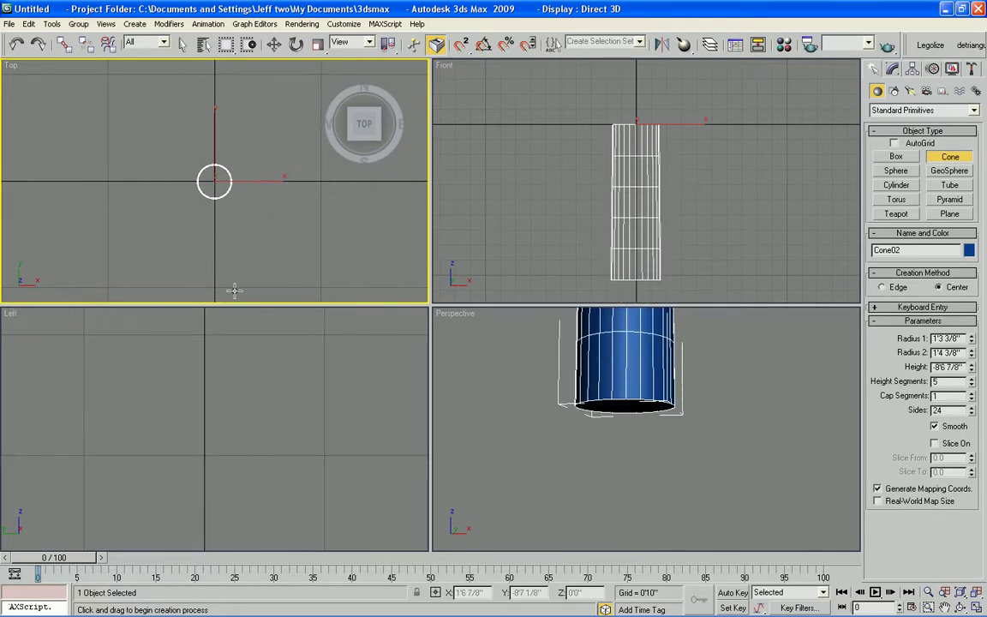
{"action": "left_click", "coordinate": [234, 285]}
{"action": "left_click", "coordinate": [236, 337]}
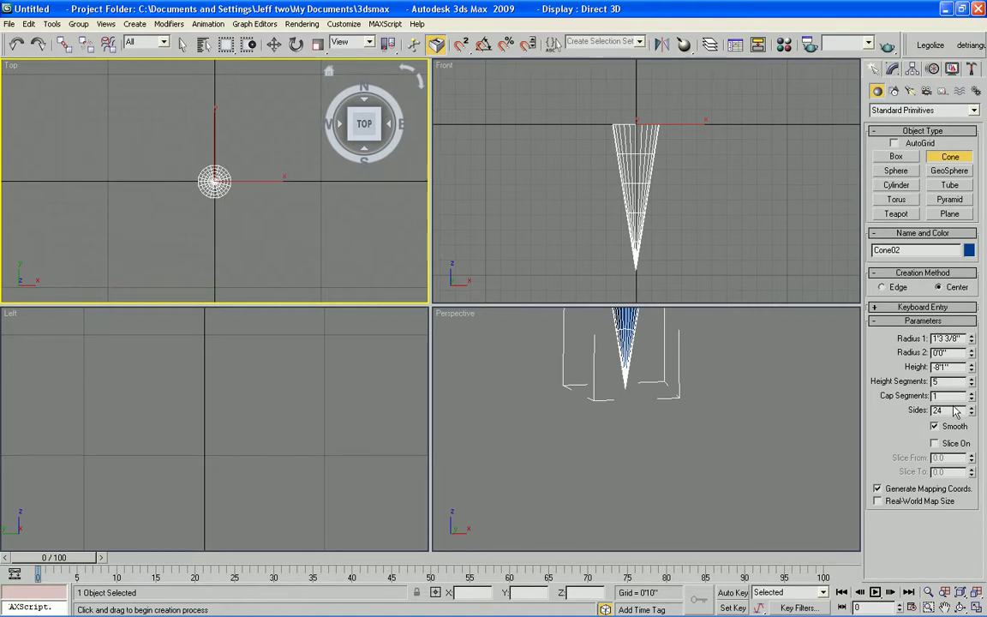
Convert the cone to an Editable Poly
{"action": "left_click", "coordinate": [894, 69]}
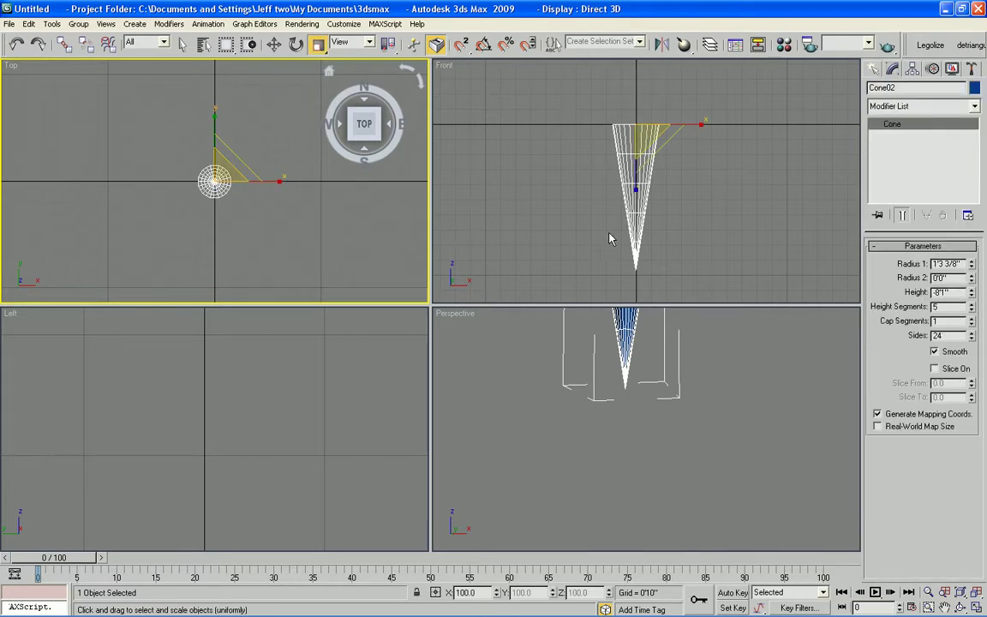
{"action": "right_click", "coordinate": [898, 131]}
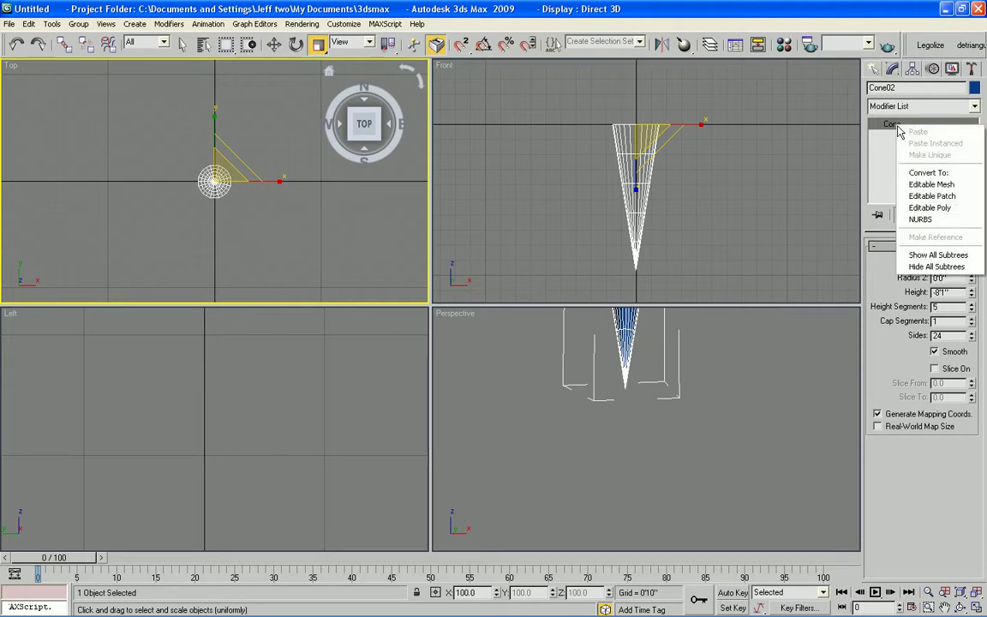
{"action": "left_click", "coordinate": [906, 208]}
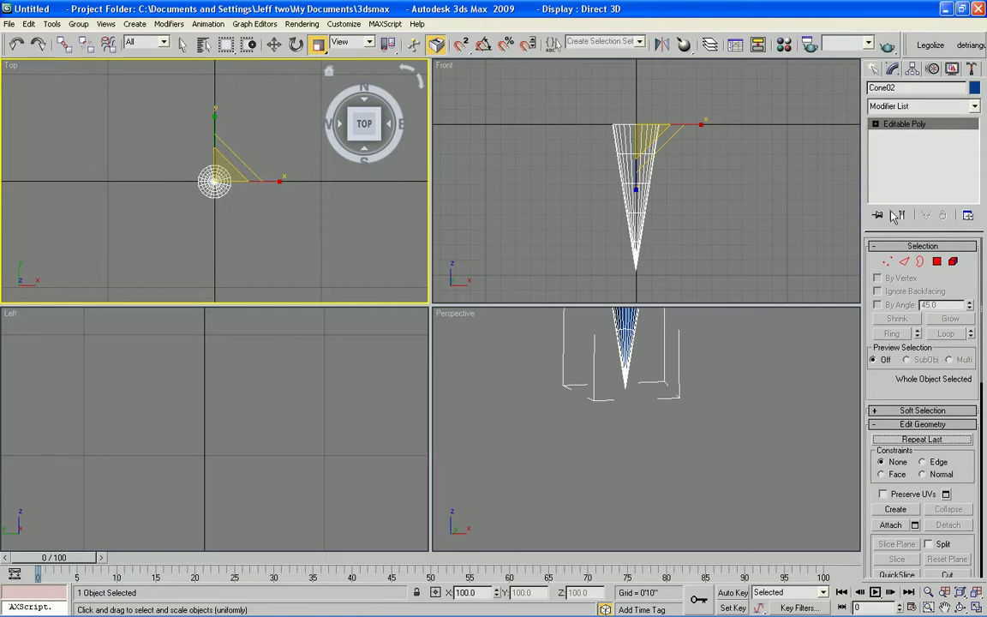
Select the cone's uppermost edge ring and scale it to about 68% in X and Y
{"action": "left_click", "coordinate": [905, 262]}
{"action": "left_click_drag", "start_coordinate": [677, 104], "coordinate": [595, 127]}
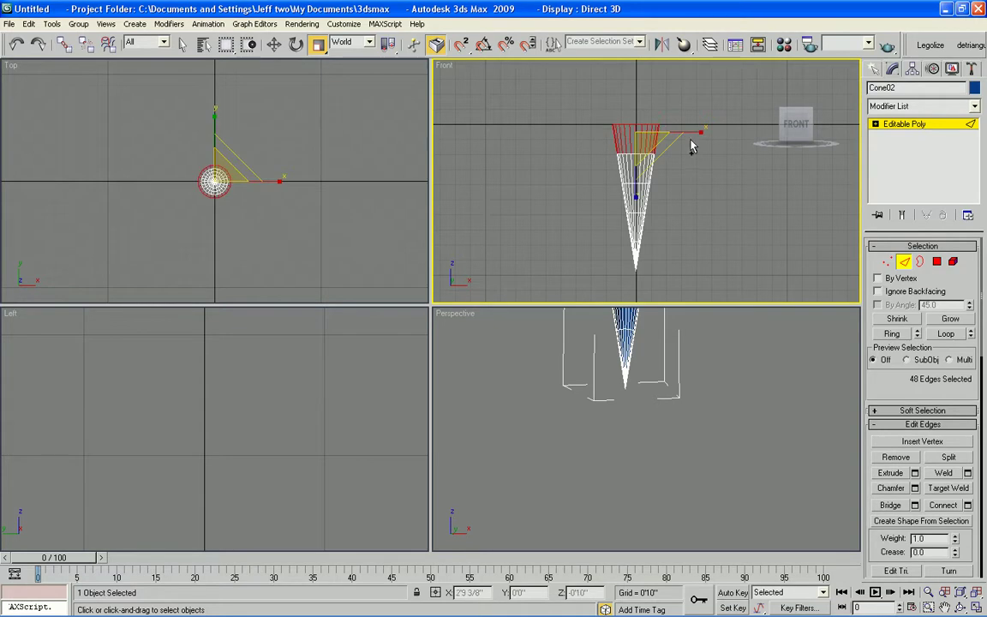
{"action": "left_click_drag", "start_coordinate": [699, 143], "coordinate": [750, 207], "text": "ctrl"}
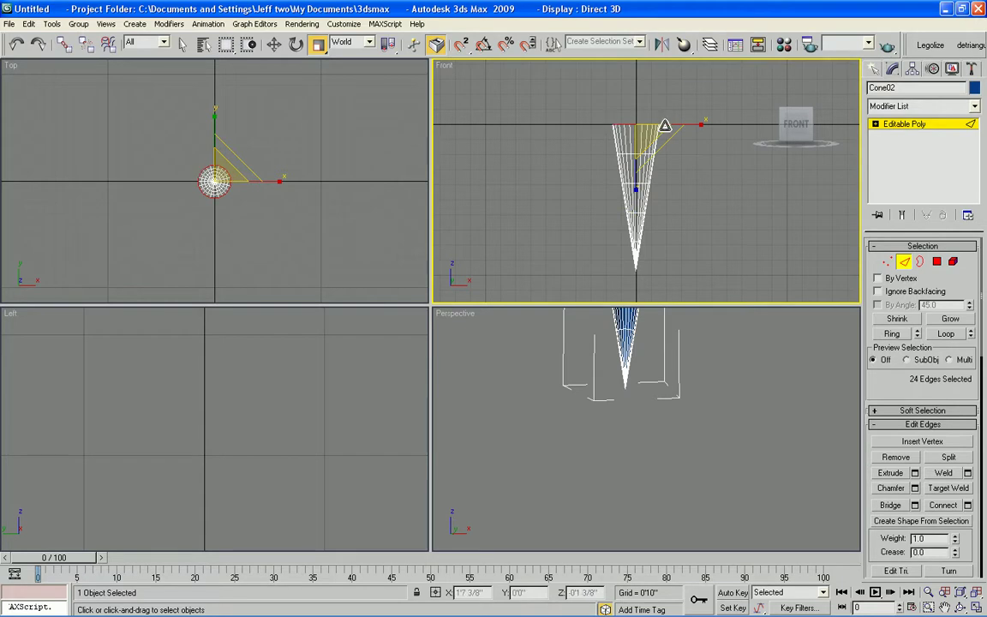
{"action": "left_click", "coordinate": [249, 157]}
{"action": "left_click_drag", "start_coordinate": [228, 161], "coordinate": [216, 198]}
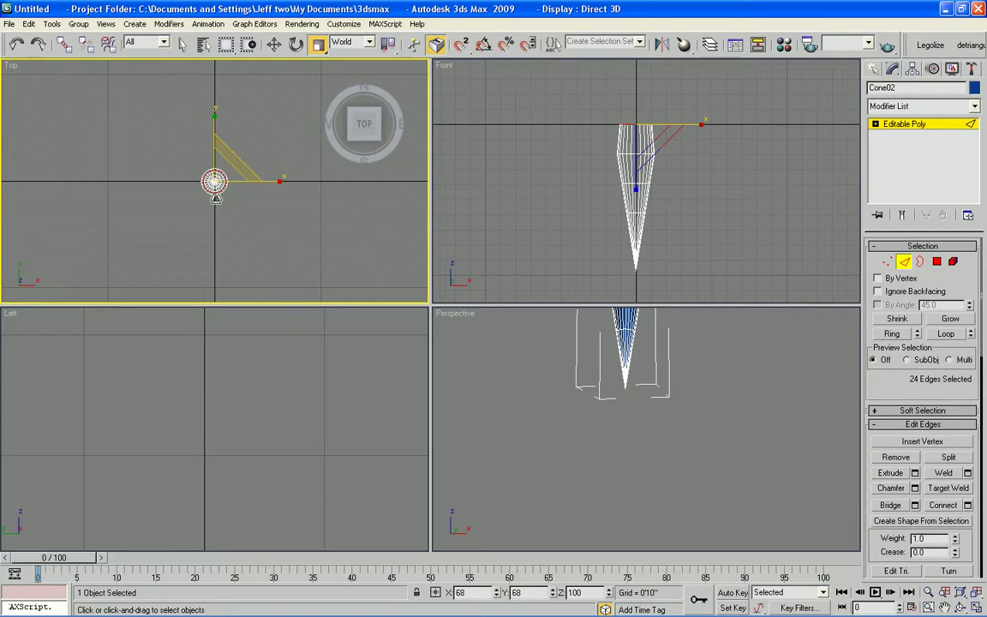
In the Left view, select the second edge ring from the top and move it sideways to about 0'1 7/8" in Y
{"action": "right_click", "coordinate": [303, 358]}
{"action": "left_click", "coordinate": [278, 379]}
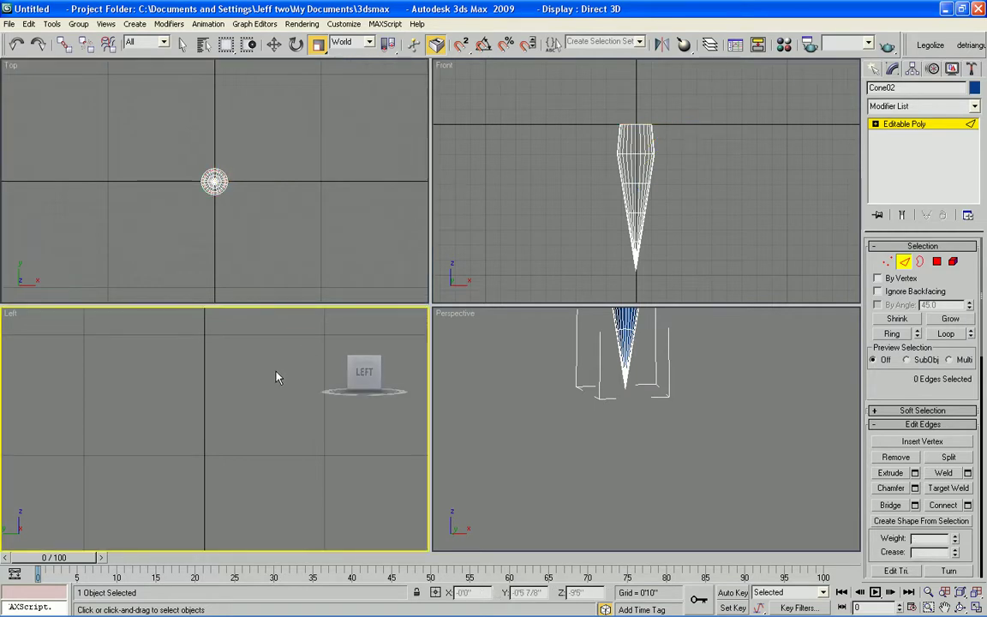
{"action": "scroll", "coordinate": [277, 377], "scroll_direction": "down", "scroll_amount": 1}
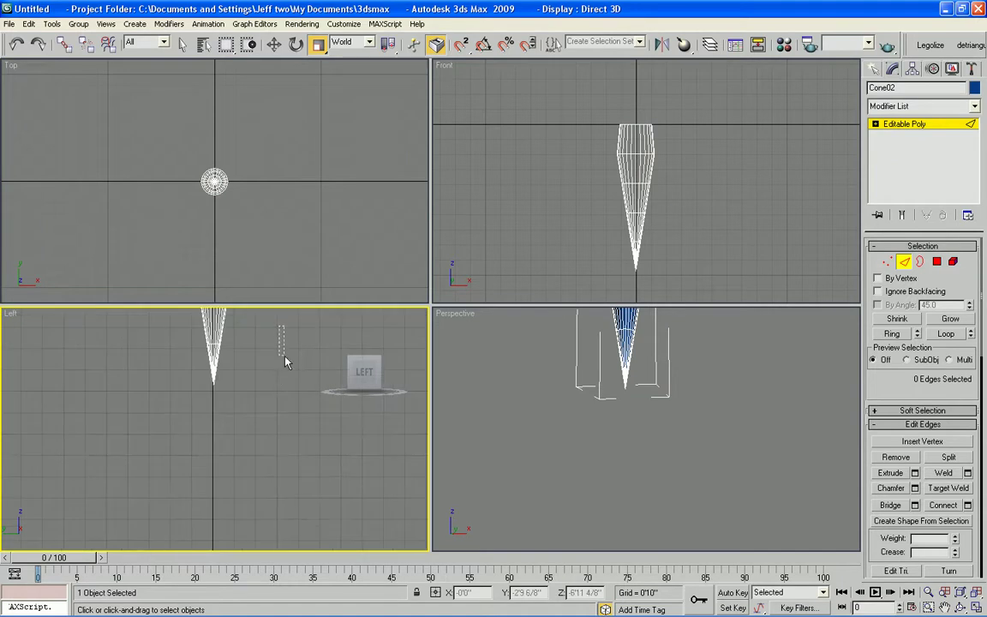
{"action": "scroll", "coordinate": [284, 356], "scroll_direction": "up", "scroll_amount": 1}
{"action": "middle_click_drag", "start_coordinate": [284, 356], "coordinate": [243, 535]}
{"action": "scroll", "coordinate": [263, 401], "scroll_direction": "down", "scroll_amount": 2}
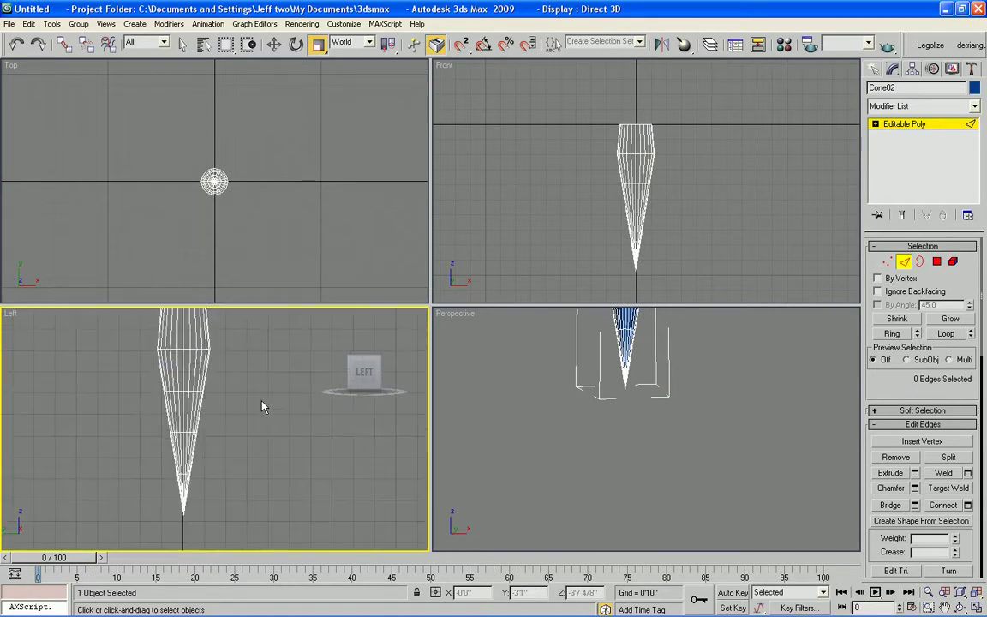
{"action": "key", "text": "ctrl+z"}
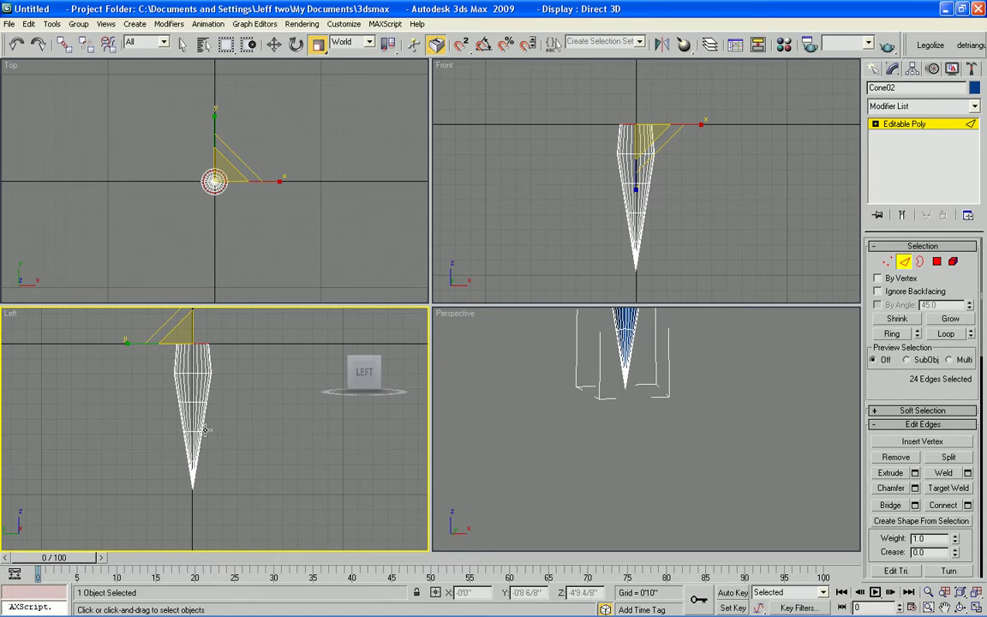
{"action": "key", "text": "w"}
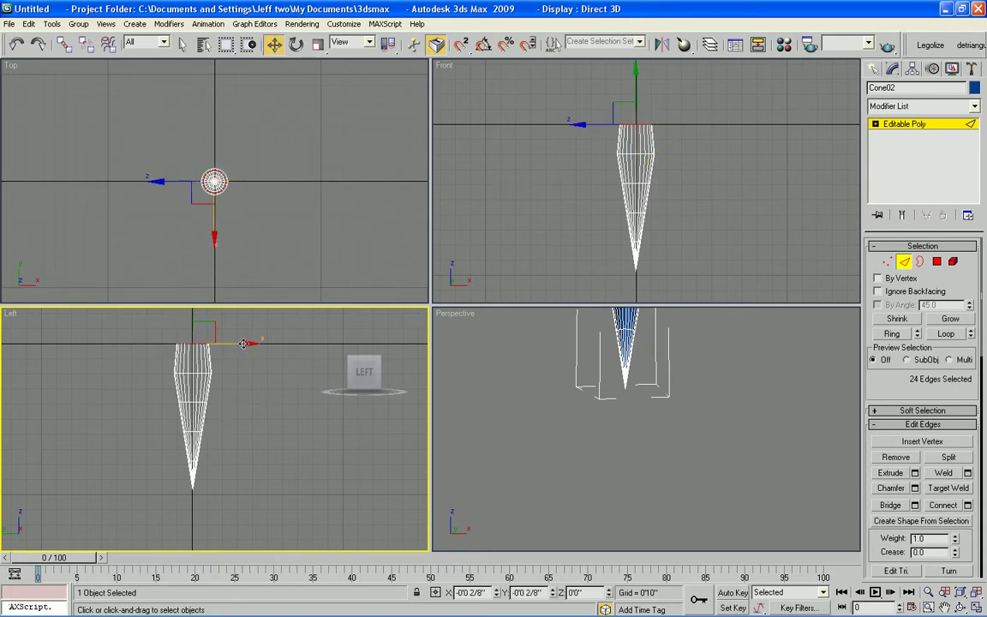
{"action": "left_click_drag", "start_coordinate": [236, 361], "coordinate": [171, 411]}
{"action": "left_click_drag", "start_coordinate": [237, 372], "coordinate": [233, 427]}
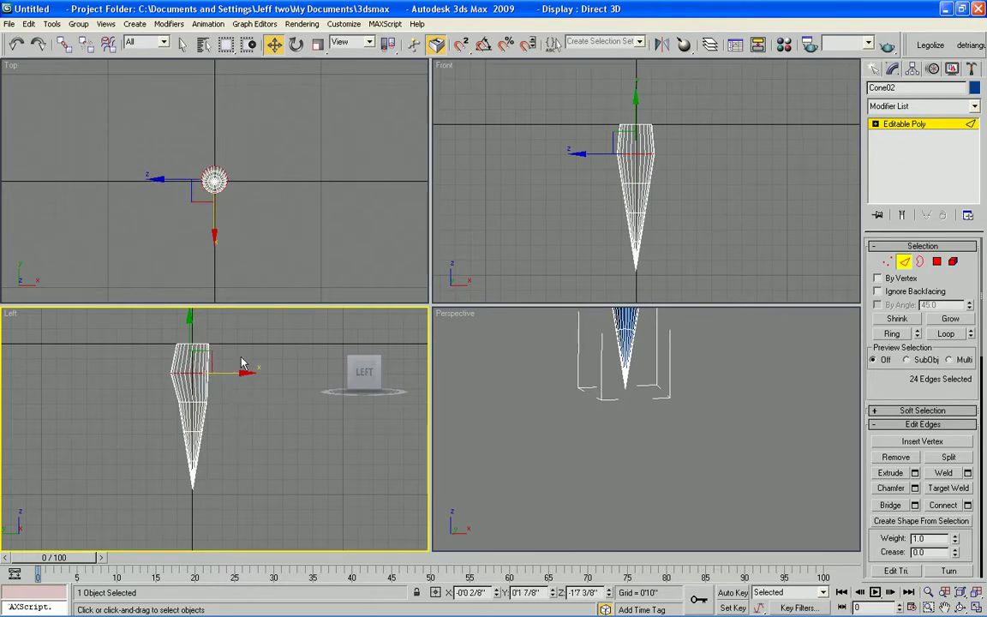
Shift the upper three edge rings slightly in positive Y, and nudge the fourth ring the same way to Y 0'0"
{"action": "left_click_drag", "start_coordinate": [238, 331], "coordinate": [161, 413]}
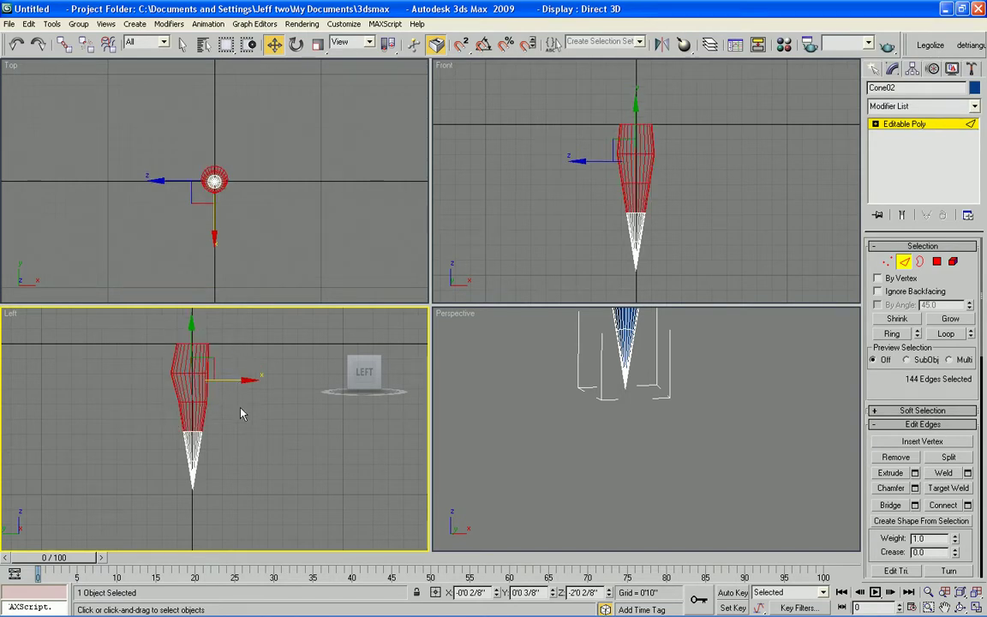
{"action": "left_click_drag", "start_coordinate": [218, 428], "coordinate": [156, 413], "text": "alt"}
{"action": "left_click_drag", "start_coordinate": [243, 372], "coordinate": [174, 443]}
{"action": "left_click_drag", "start_coordinate": [227, 404], "coordinate": [163, 427], "text": "alt"}
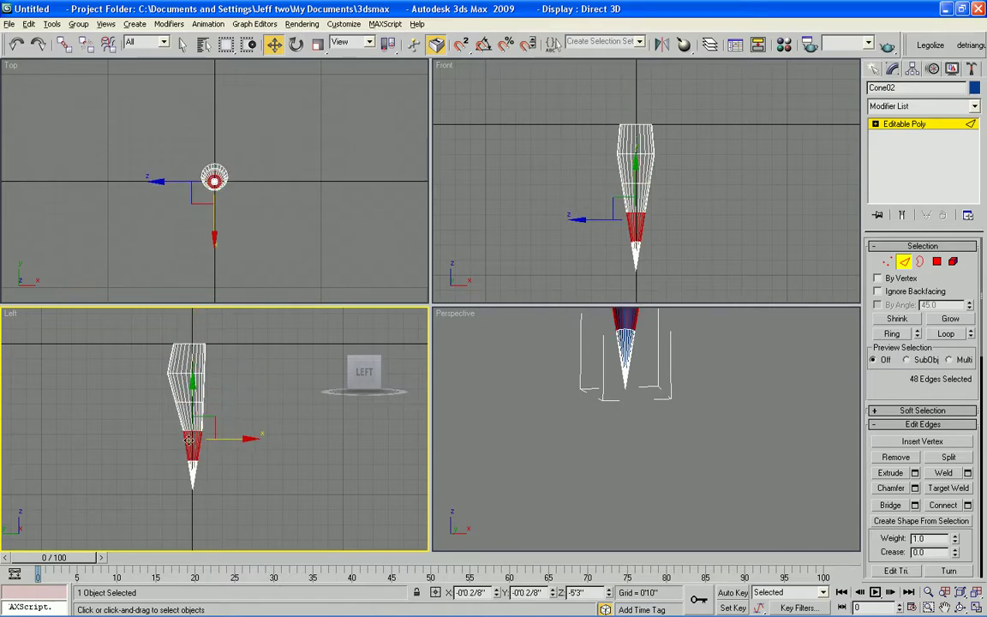
{"action": "left_click_drag", "start_coordinate": [215, 456], "coordinate": [184, 472], "text": "alt"}
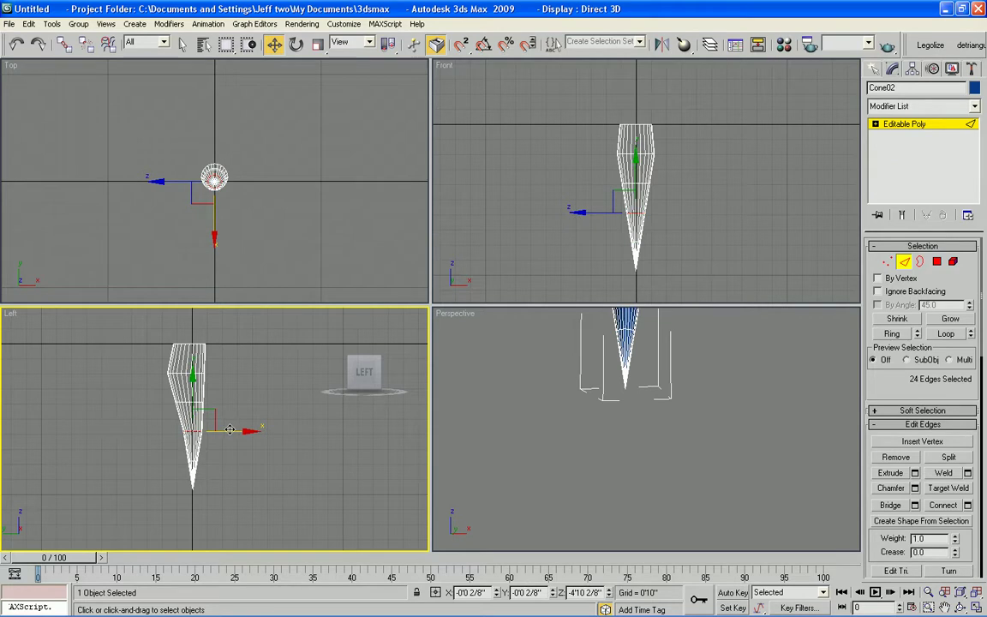
{"action": "left_click_drag", "start_coordinate": [227, 429], "coordinate": [228, 429]}
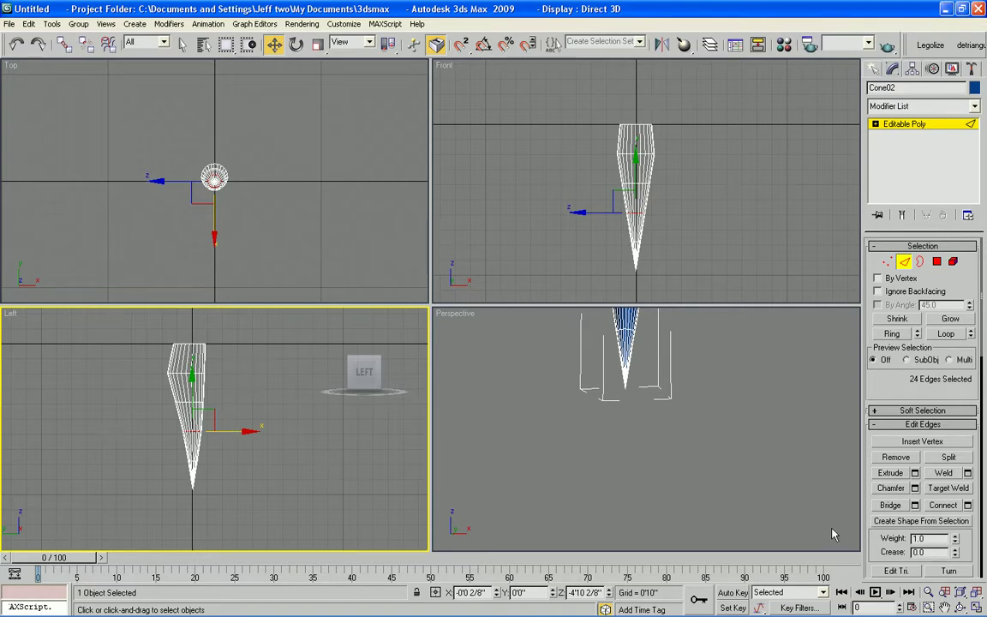
Maximize the Left view and select the two adjacent middle polygons in the cone's tip segment
{"action": "key", "text": "alt+w"}
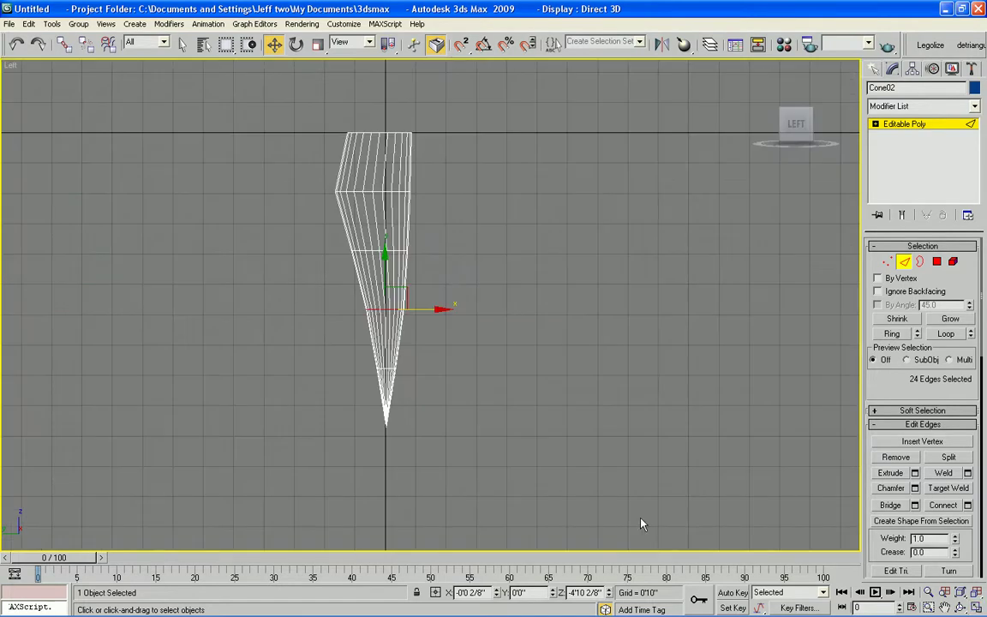
{"action": "right_click", "coordinate": [443, 364]}
{"action": "scroll", "coordinate": [594, 393], "scroll_direction": "up", "scroll_amount": 3}
{"action": "scroll", "coordinate": [505, 417], "scroll_direction": "down", "scroll_amount": 4}
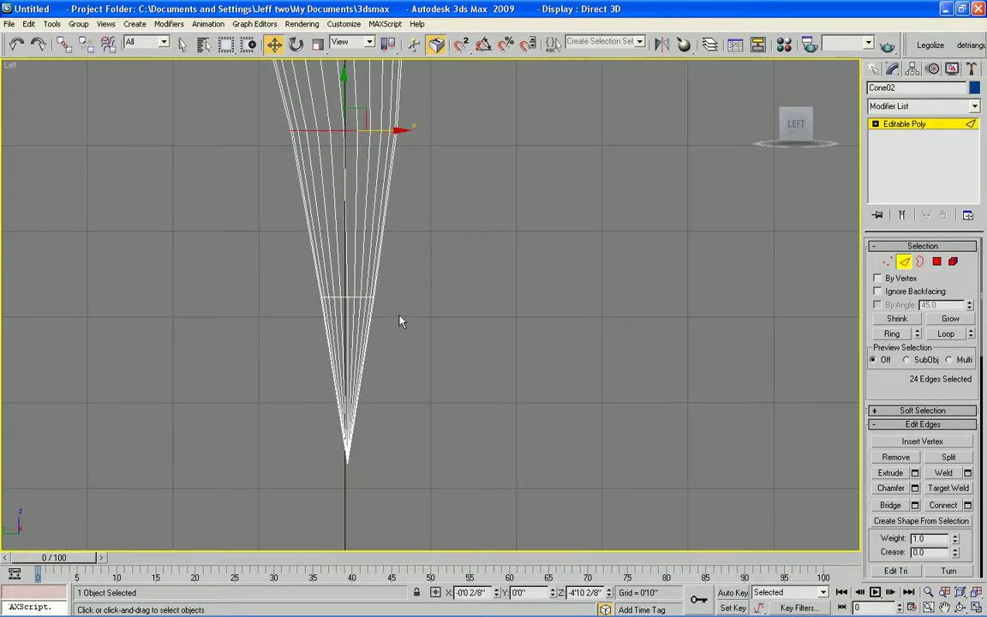
{"action": "left_click", "coordinate": [347, 308]}
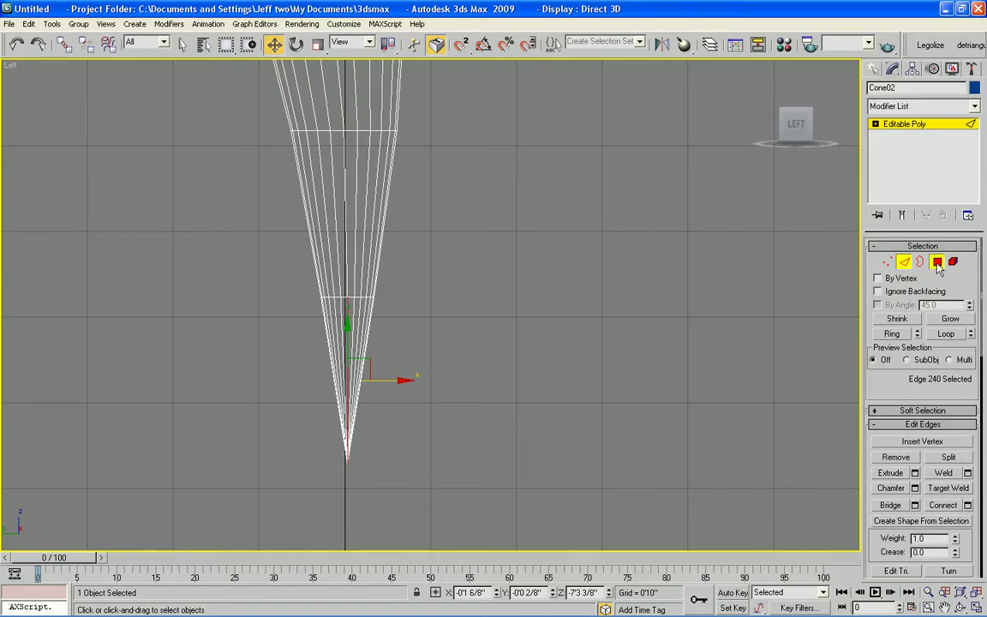
{"action": "key", "text": "4"}
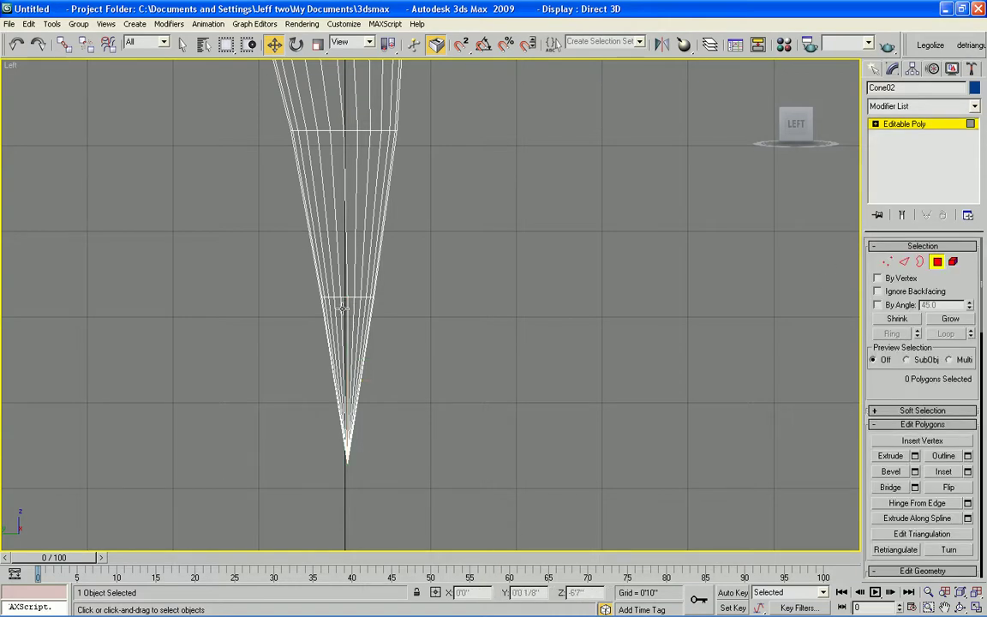
{"action": "left_click", "coordinate": [343, 307]}
{"action": "left_click", "coordinate": [351, 310], "text": "ctrl"}
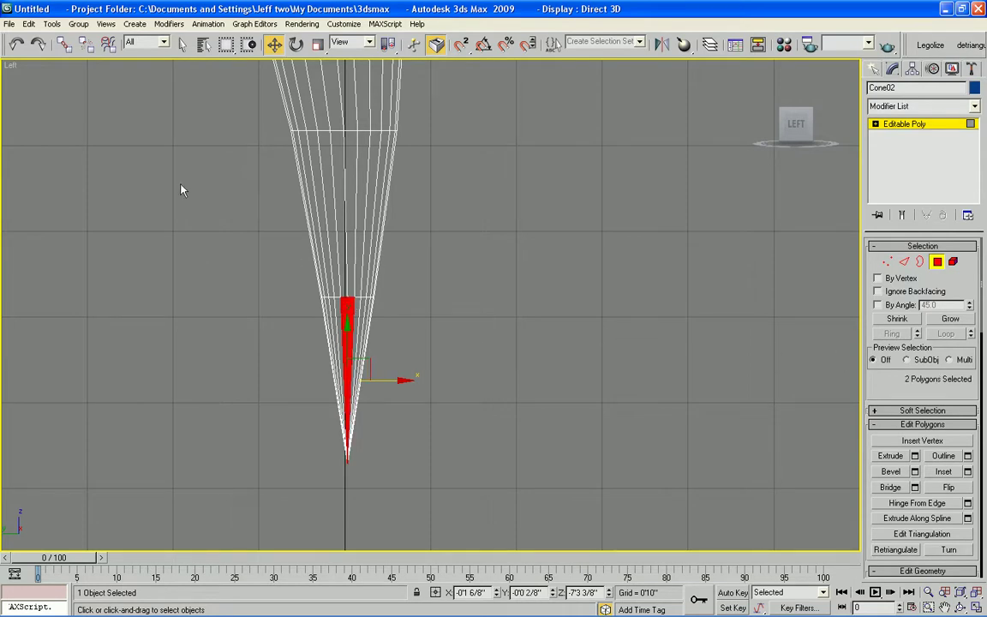
Enable Ignore Backfacing, add the two opposite tip polygons to the selection from the Right view, and switch to the Perspective view
{"action": "right_click", "coordinate": [12, 67]}
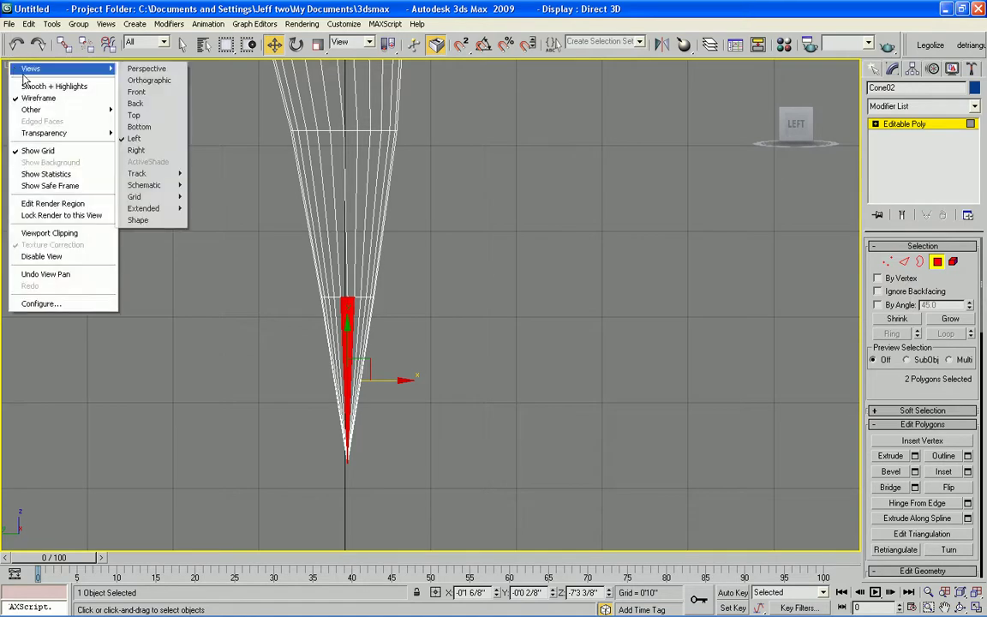
{"action": "mouse_move", "coordinate": [52, 69]}
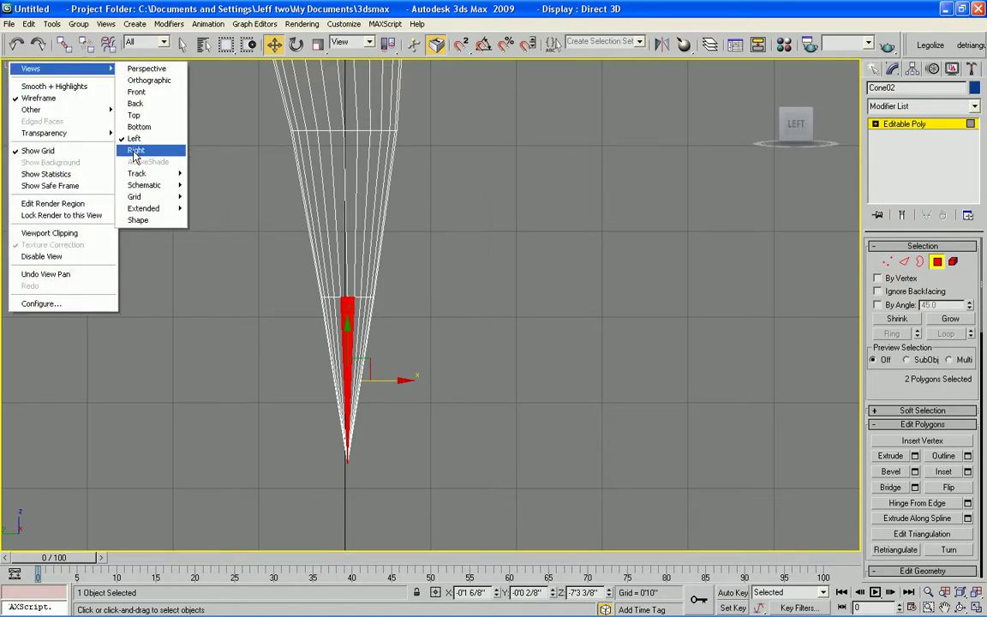
{"action": "left_click", "coordinate": [136, 150]}
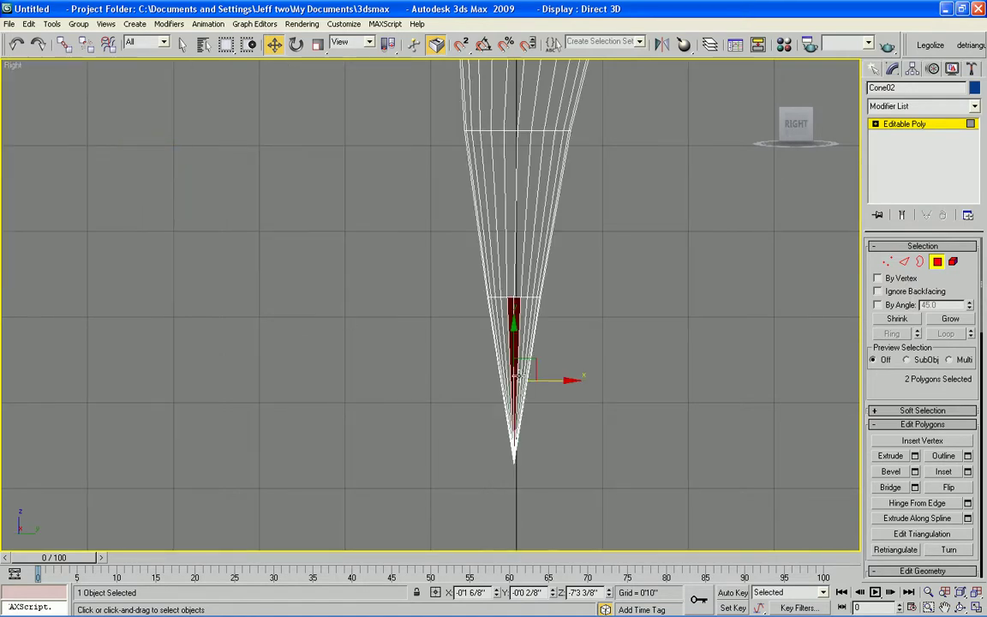
{"action": "left_click", "coordinate": [890, 293]}
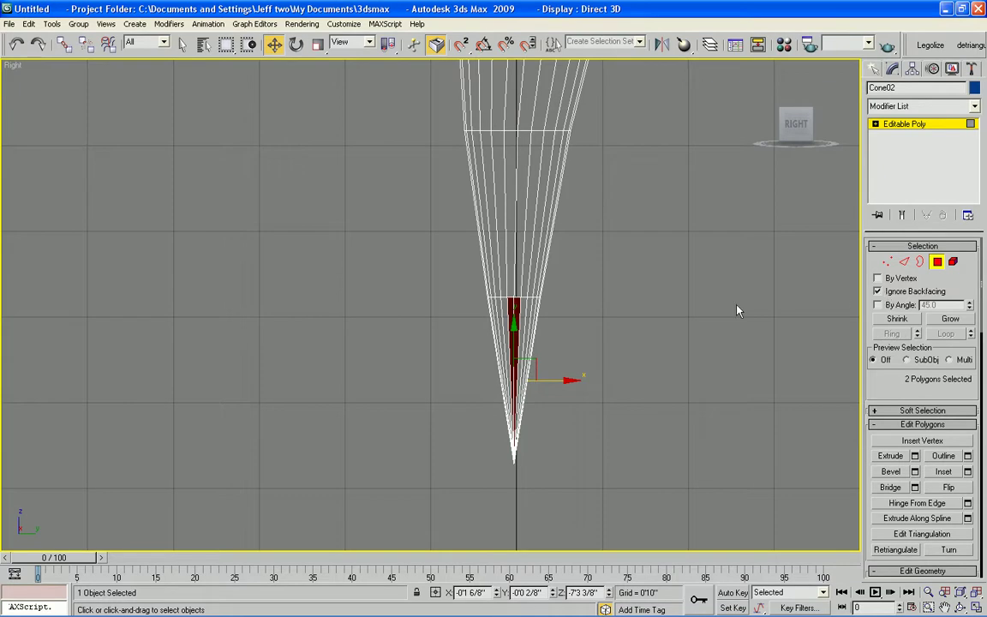
{"action": "left_click", "coordinate": [511, 304], "text": "ctrl"}
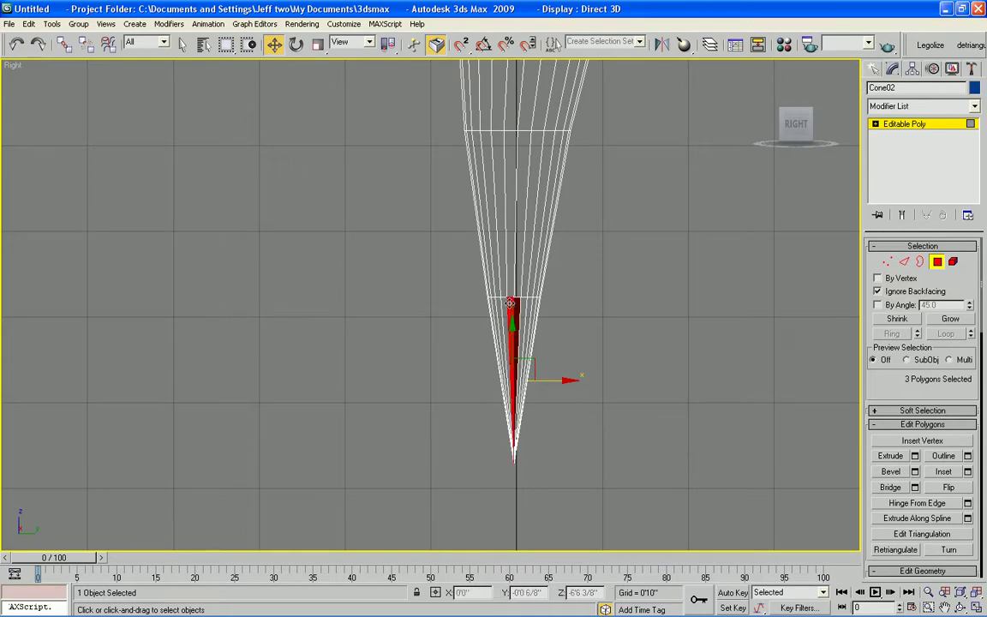
{"action": "left_click", "coordinate": [517, 305], "text": "ctrl"}
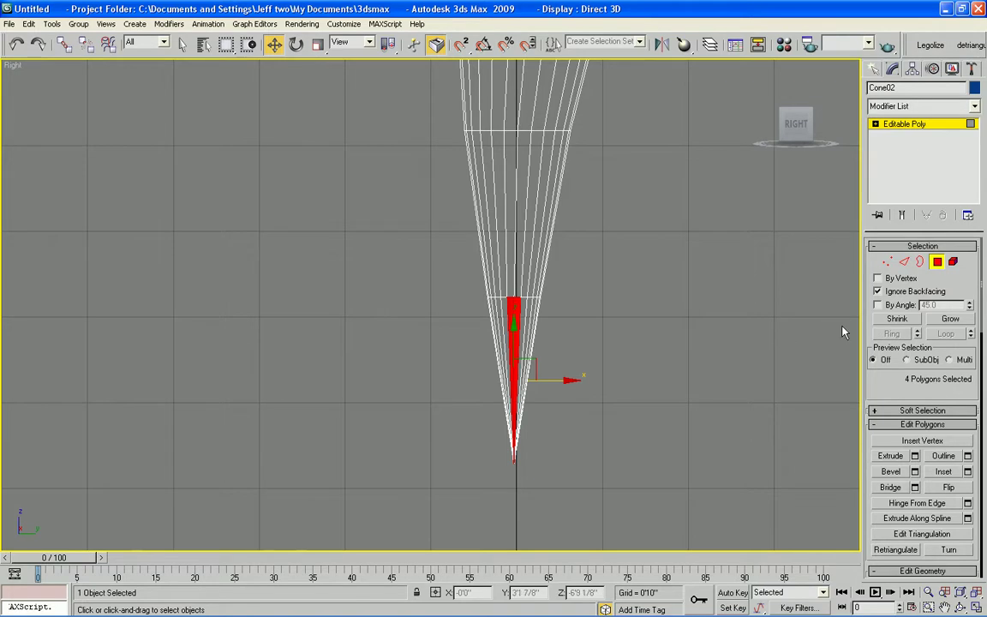
{"action": "key", "text": "p"}
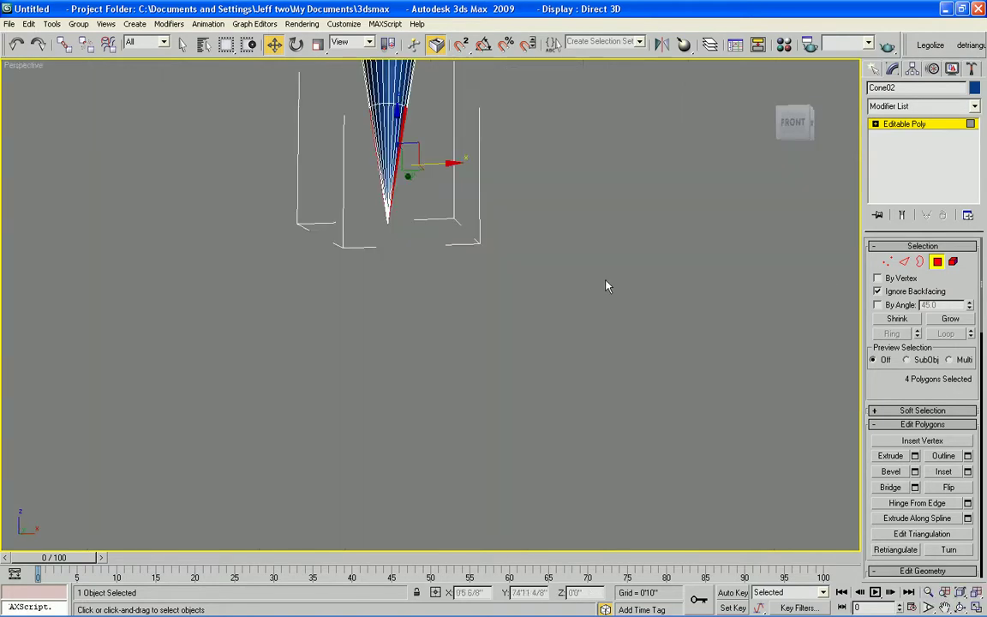
Extrude the four selected tip polygons as a group by 0'10", with the cone seen from the front in the Perspective view
{"action": "middle_click_drag", "start_coordinate": [601, 151], "coordinate": [602, 363], "text": "alt"}
{"action": "scroll", "coordinate": [602, 363], "scroll_direction": "down", "scroll_amount": 1}
{"action": "scroll", "coordinate": [582, 310], "scroll_direction": "up", "scroll_amount": 1}
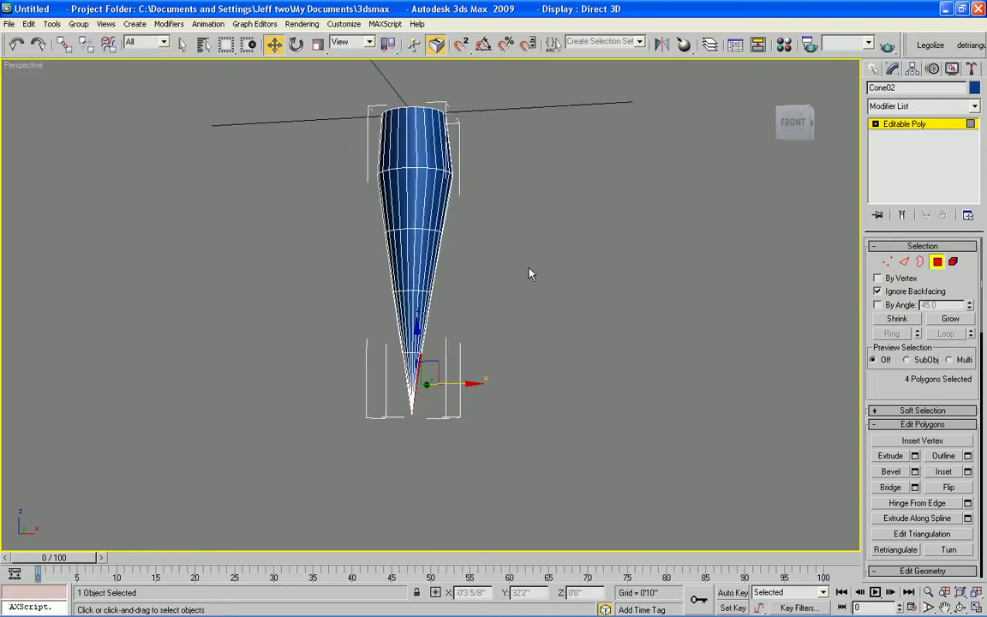
{"action": "middle_click_drag", "start_coordinate": [530, 275], "coordinate": [547, 287], "text": "alt"}
{"action": "left_click_drag", "start_coordinate": [471, 380], "coordinate": [461, 380]}
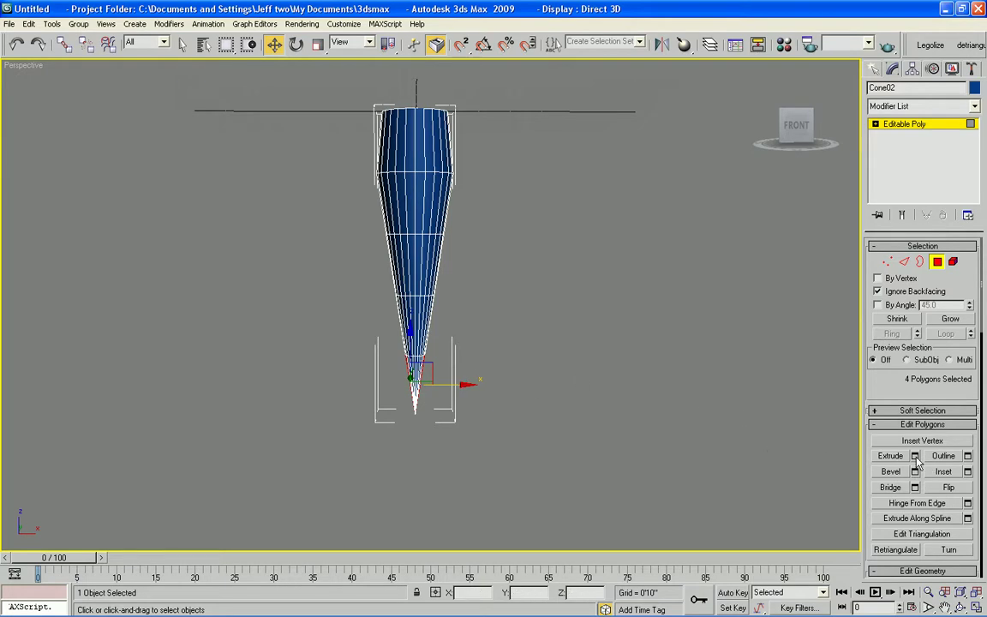
{"action": "left_click", "coordinate": [392, 50]}
{"action": "left_click", "coordinate": [915, 457]}
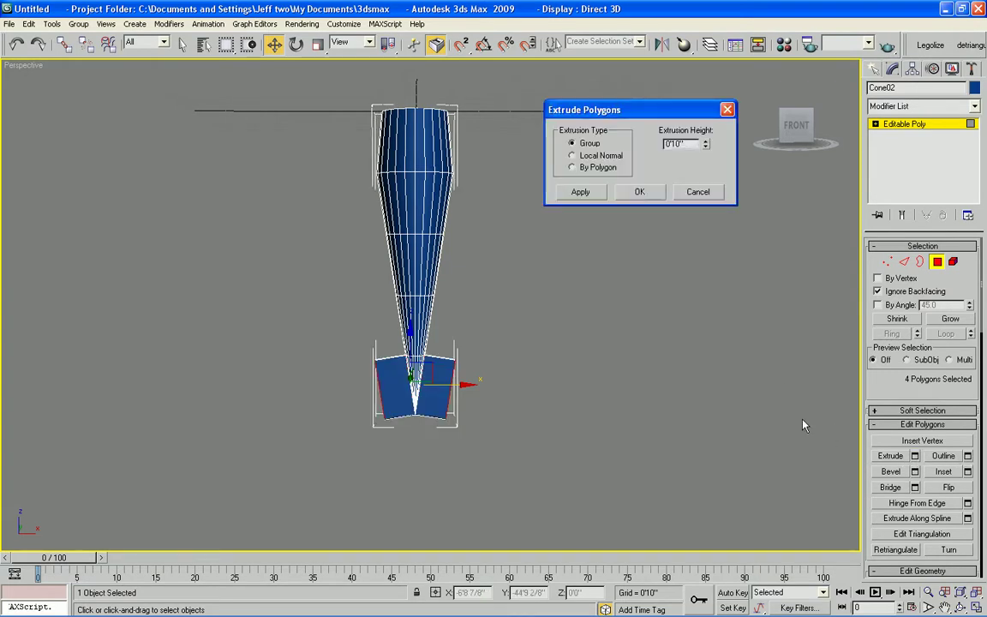
{"action": "left_click", "coordinate": [657, 193]}
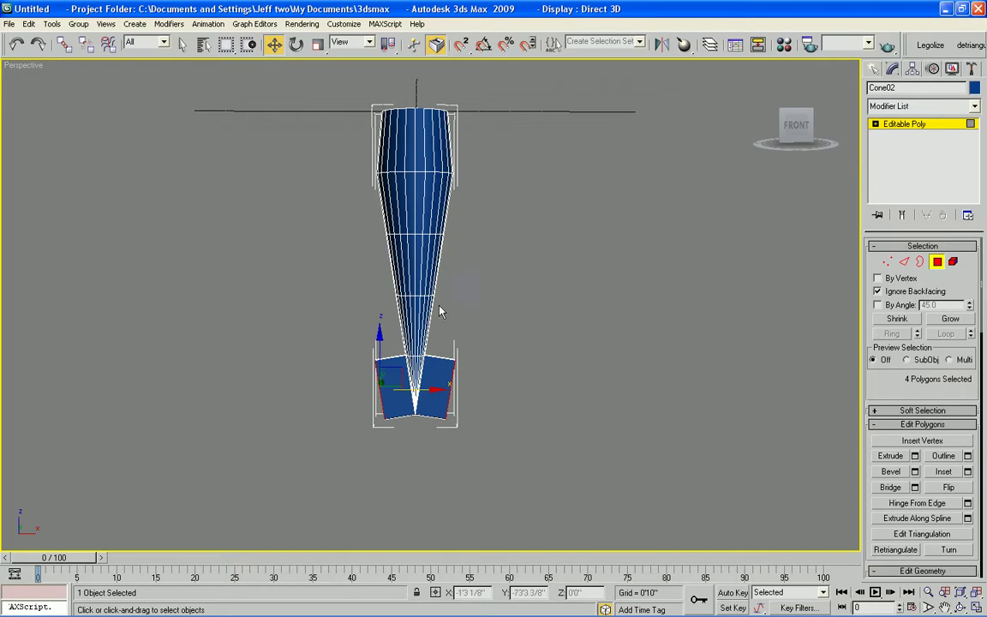
Scale the extruded end polygons wider in X to slant them outward, and slightly shorter in Z
{"action": "key", "text": "r"}
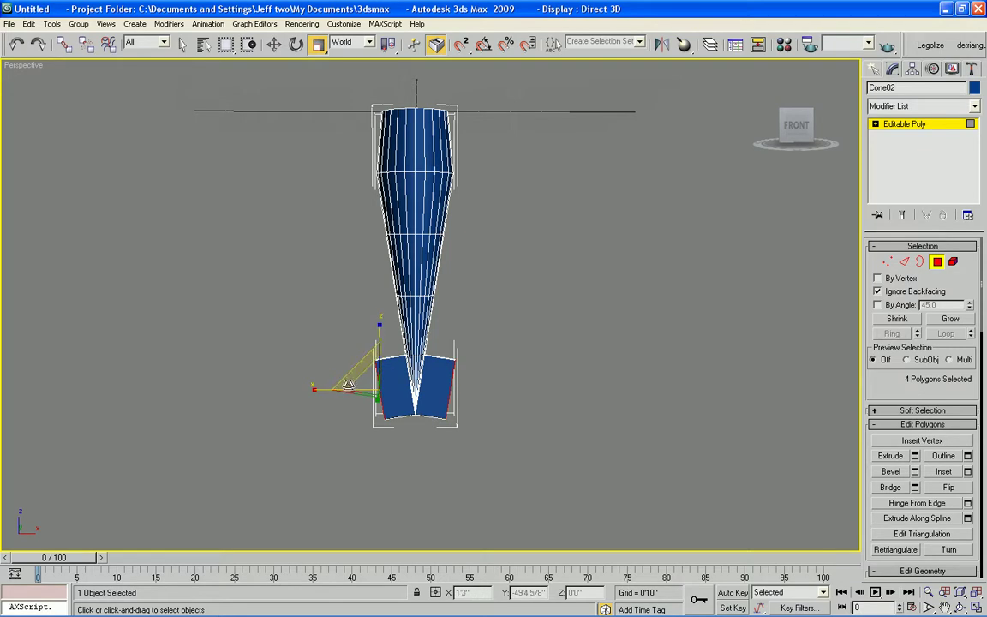
{"action": "left_click_drag", "start_coordinate": [320, 389], "coordinate": [170, 391]}
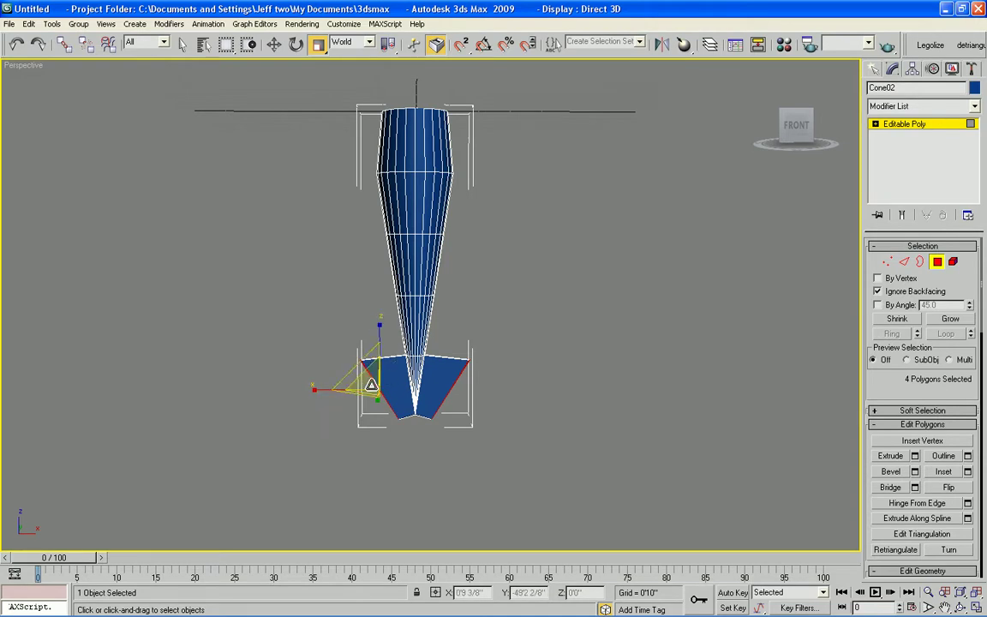
{"action": "left_click_drag", "start_coordinate": [383, 322], "coordinate": [380, 334]}
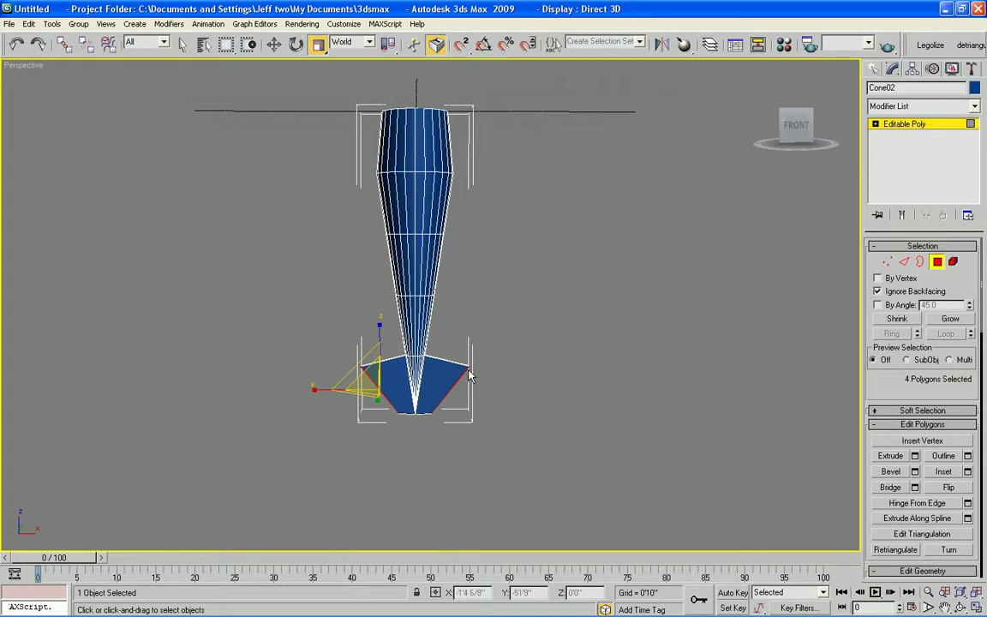
Move the slanted end polygons down about 0'4 5/8" in Z and fine-tune their X scale
{"action": "key", "text": "w"}
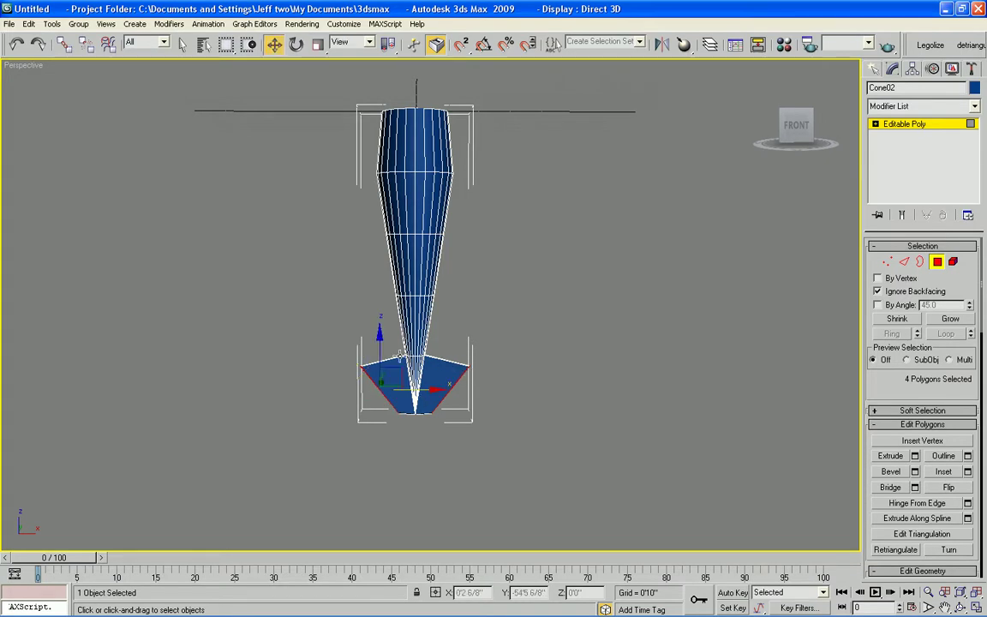
{"action": "left_click_drag", "start_coordinate": [380, 333], "coordinate": [380, 344]}
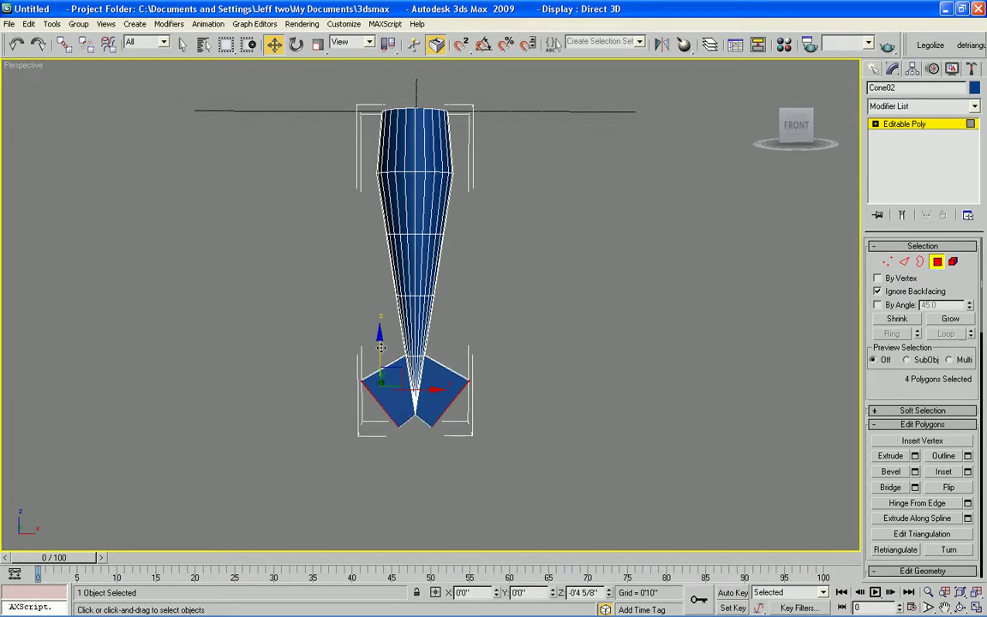
{"action": "key", "text": "r"}
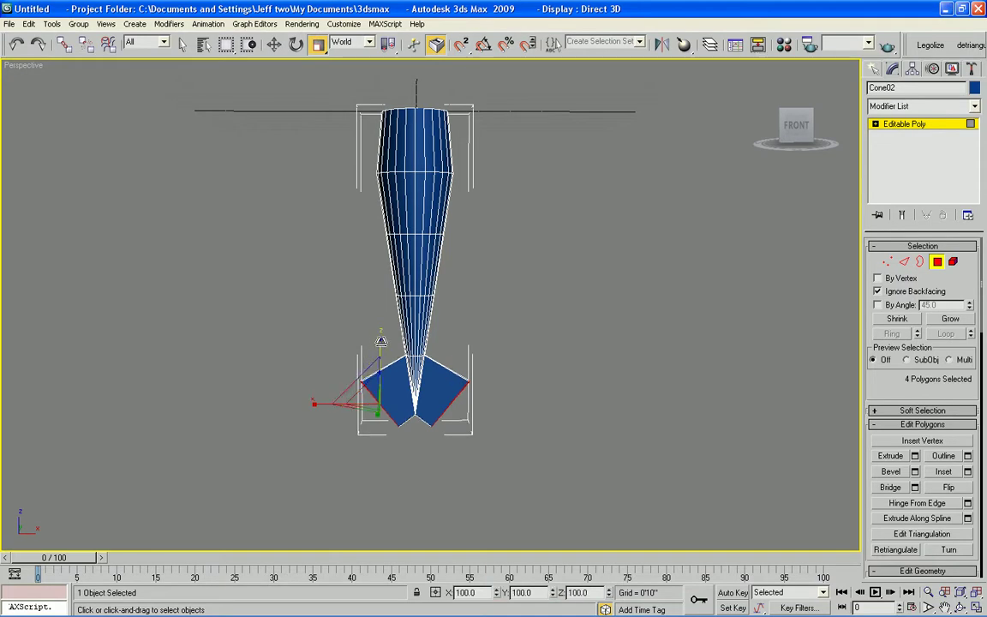
{"action": "left_click_drag", "start_coordinate": [316, 402], "coordinate": [301, 403]}
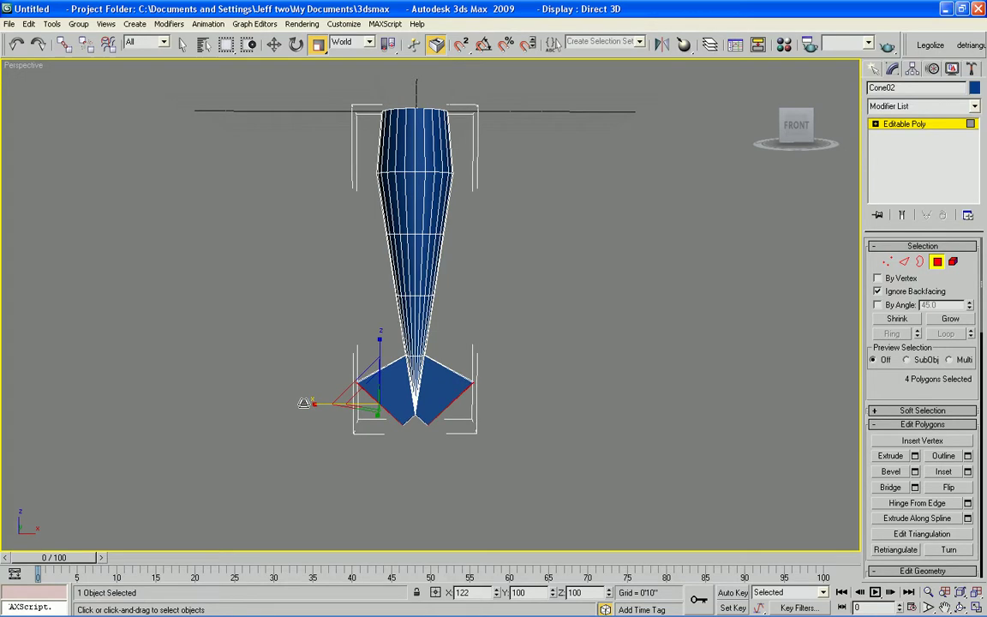
{"action": "left_click", "coordinate": [452, 400]}
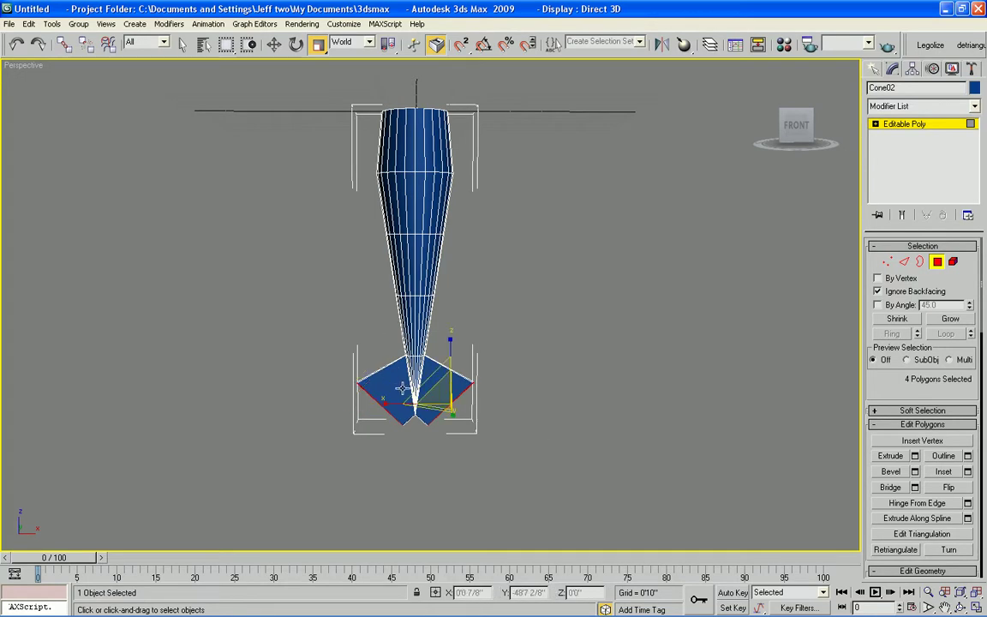
{"action": "left_click_drag", "start_coordinate": [393, 401], "coordinate": [407, 403]}
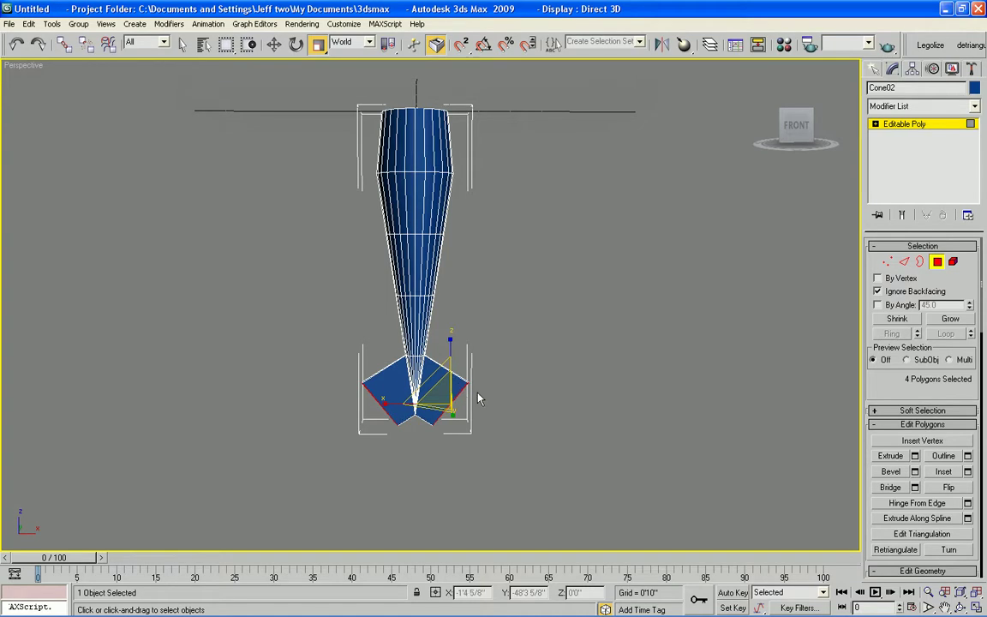
Extrude the end polygons of both tail lobes again as a group by 0'11 4/8"
{"action": "left_click", "coordinate": [914, 457]}
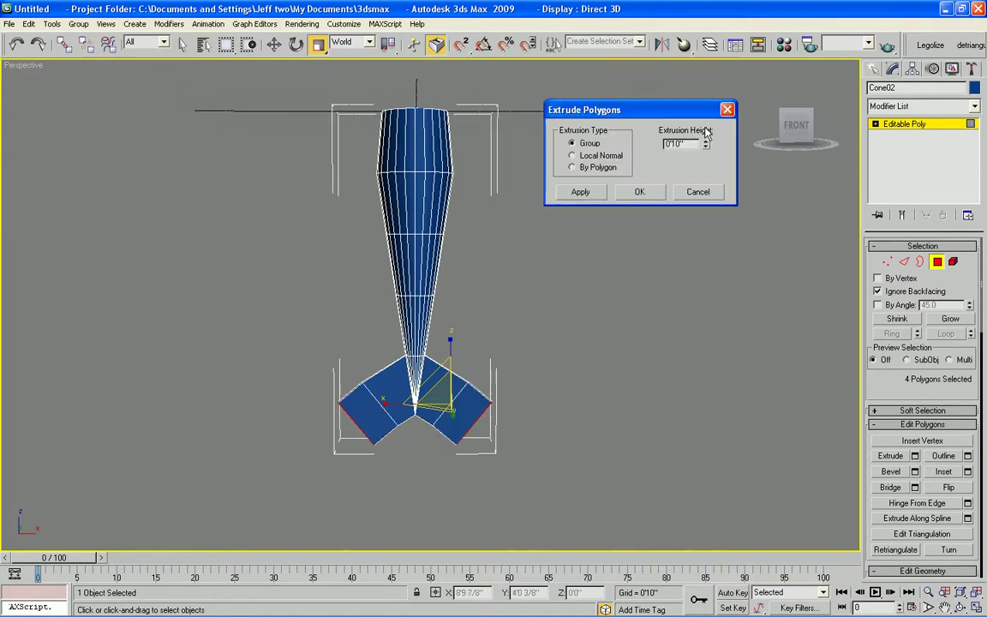
{"action": "left_click_drag", "start_coordinate": [707, 144], "coordinate": [709, 130]}
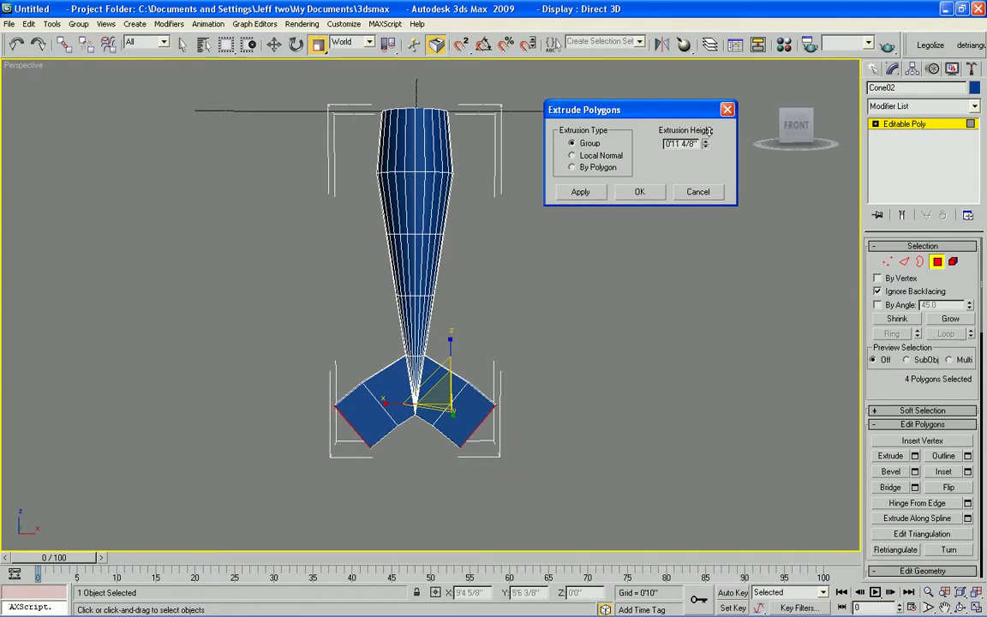
{"action": "left_click", "coordinate": [649, 192]}
Scale the end polygons of the second tail segment slightly smaller in X and Z around their own centers
{"action": "left_click_drag", "start_coordinate": [414, 425], "coordinate": [397, 423]}
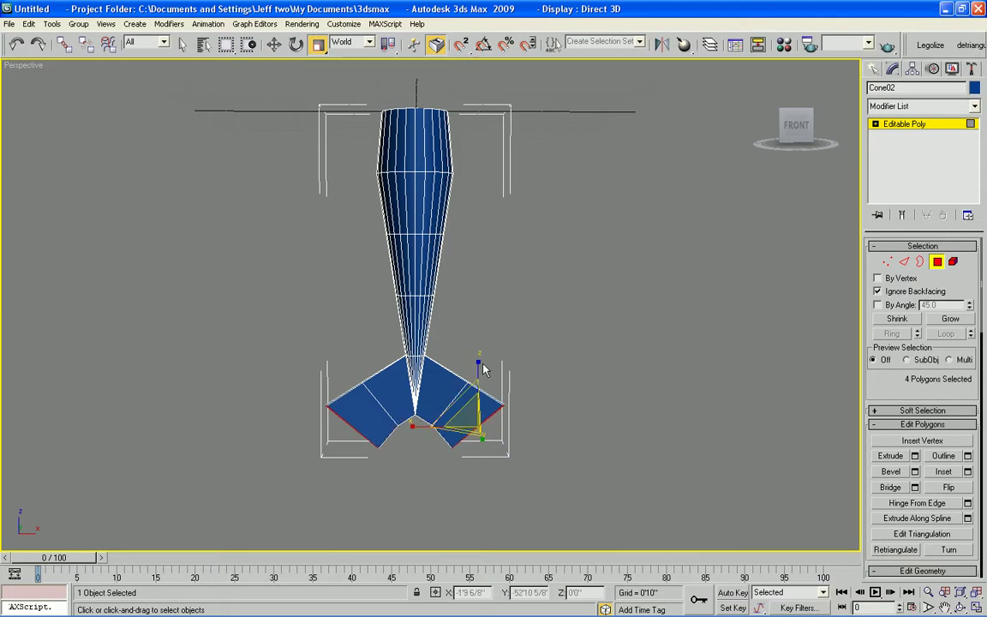
{"action": "left_click_drag", "start_coordinate": [482, 362], "coordinate": [482, 379]}
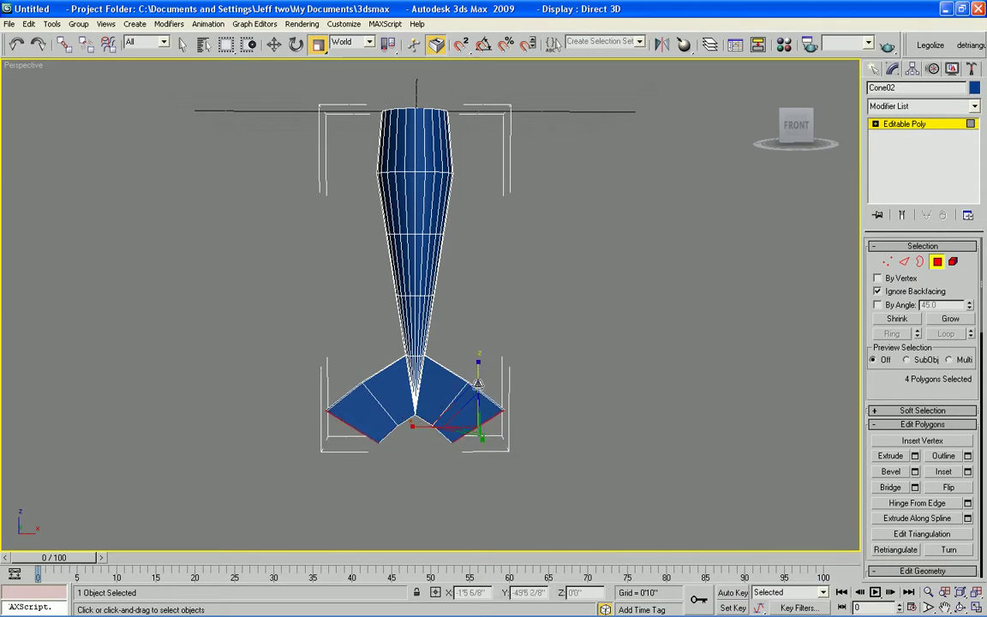
{"action": "left_click_drag", "start_coordinate": [422, 428], "coordinate": [454, 425]}
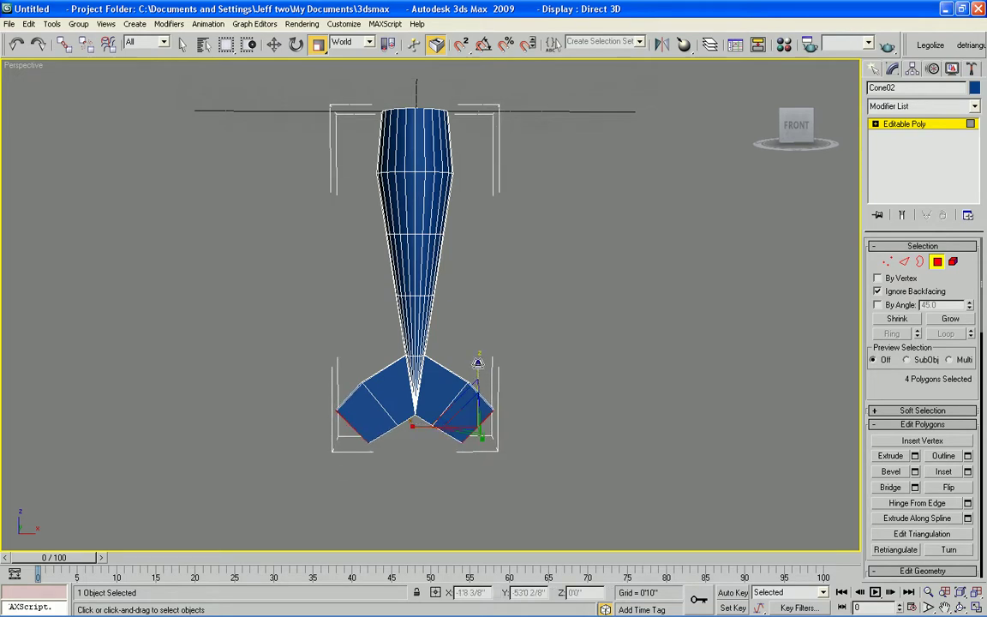
{"action": "left_click_drag", "start_coordinate": [476, 364], "coordinate": [477, 367]}
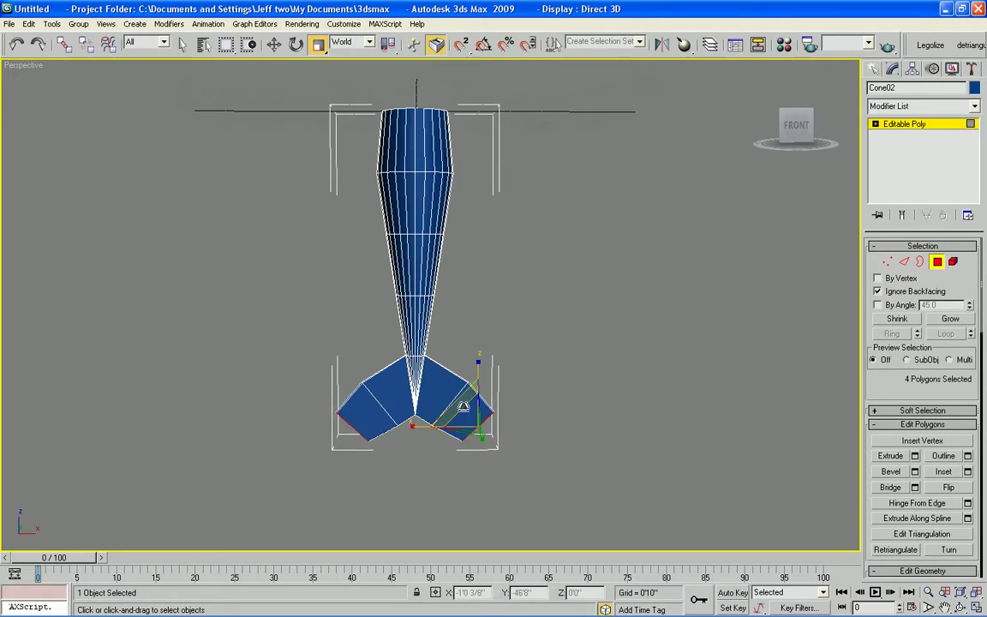
Scale the end polygons in X around the common selection center to bring both lobe ends closer together
{"action": "left_click", "coordinate": [364, 432]}
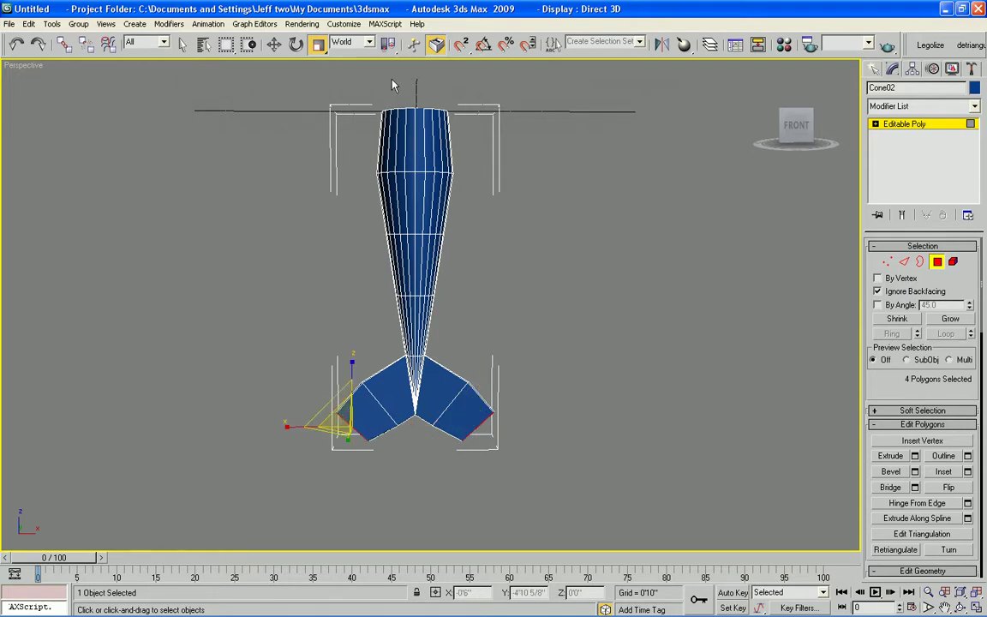
{"action": "left_click_drag", "start_coordinate": [387, 47], "coordinate": [388, 88]}
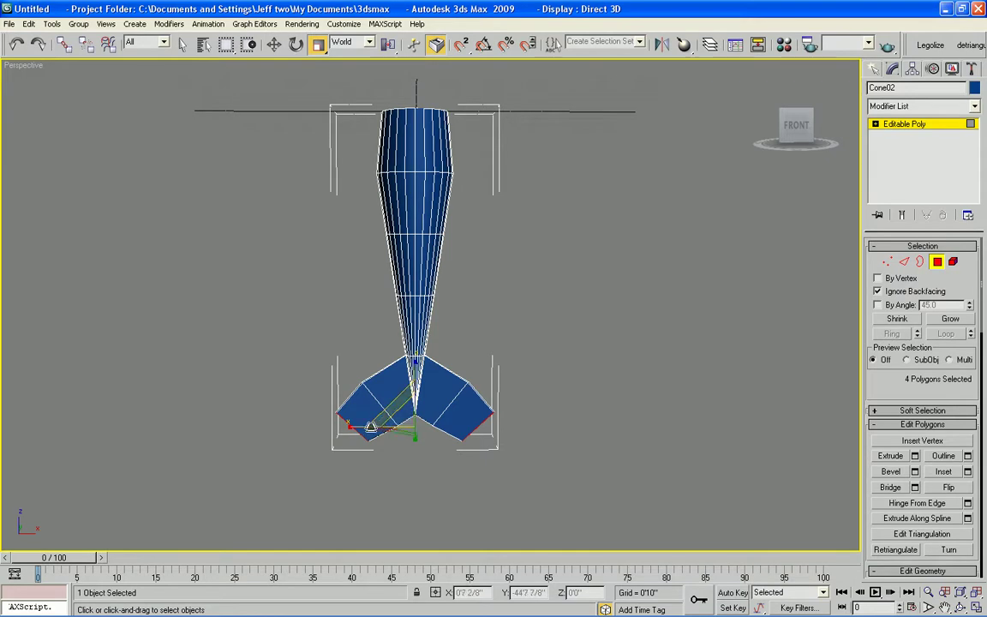
{"action": "left_click_drag", "start_coordinate": [352, 425], "coordinate": [371, 426]}
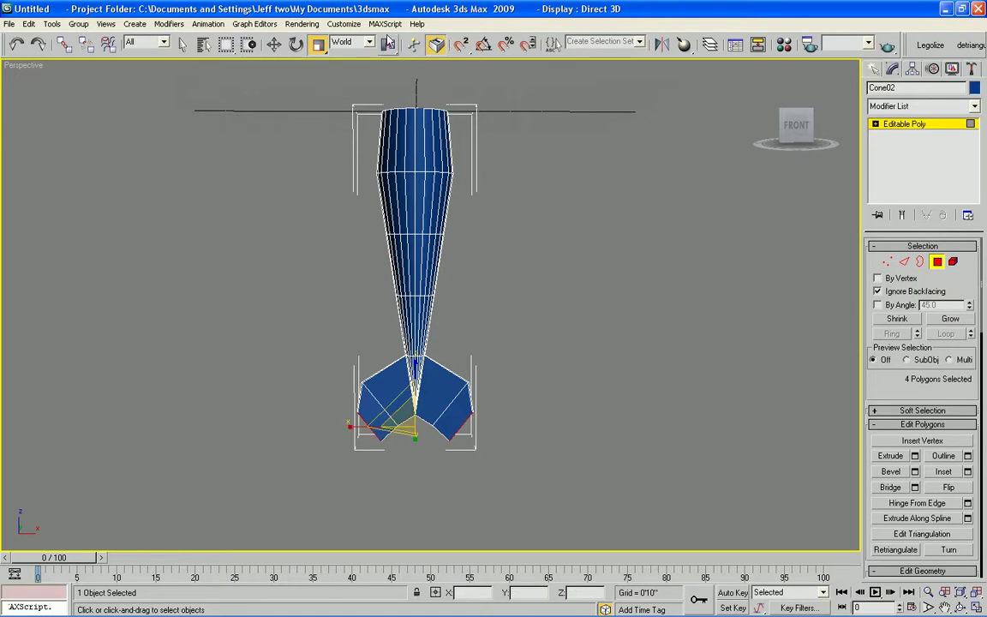
Widen the end polygons in X around their own pivot centers, and spread both lobe ends apart slightly around the selection center
{"action": "left_click_drag", "start_coordinate": [387, 47], "coordinate": [388, 88]}
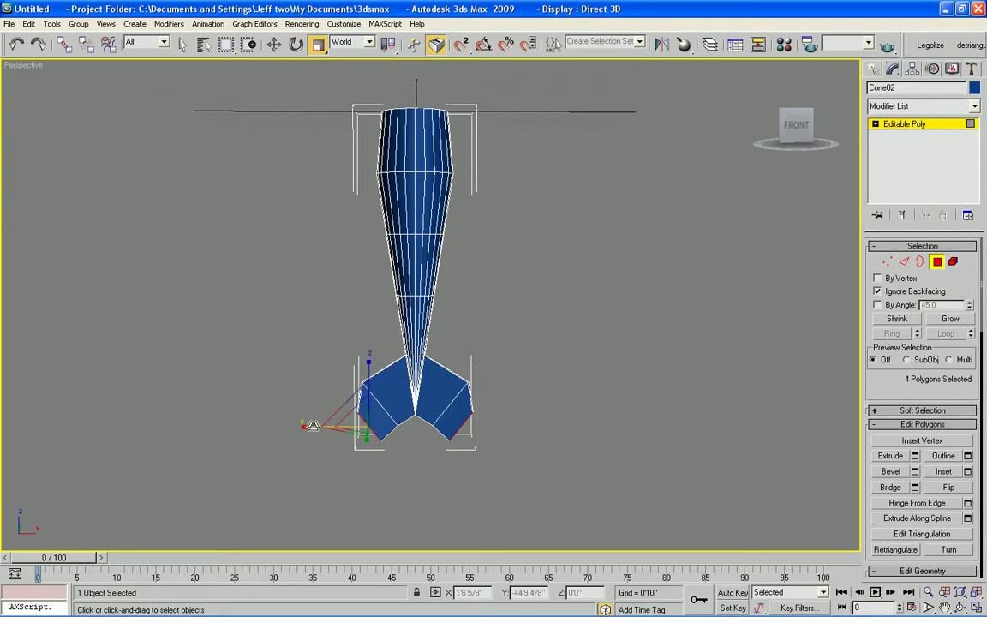
{"action": "left_click_drag", "start_coordinate": [313, 426], "coordinate": [291, 425]}
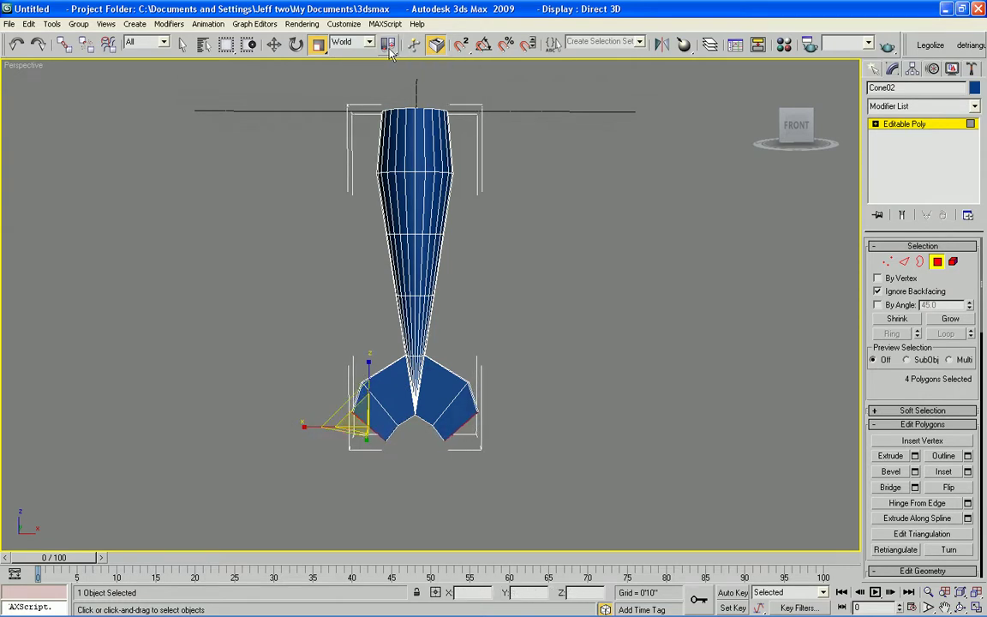
{"action": "left_click_drag", "start_coordinate": [388, 45], "coordinate": [387, 90]}
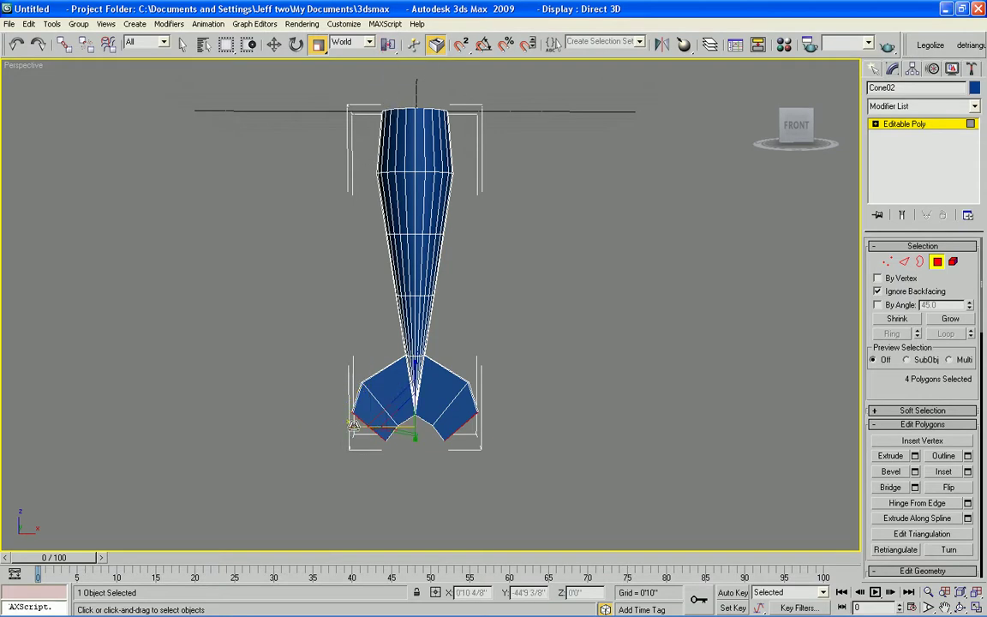
{"action": "left_click_drag", "start_coordinate": [355, 429], "coordinate": [343, 427]}
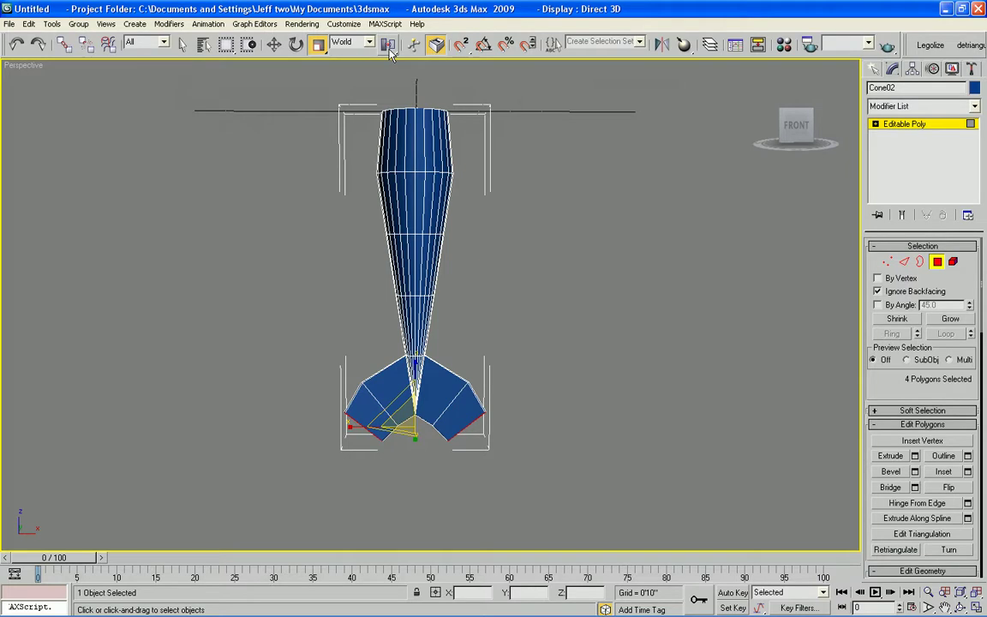
Extrude a third tail segment by 0'11 4/8" and scale its end polygons inward in X around the selection center
{"action": "left_click", "coordinate": [915, 456]}
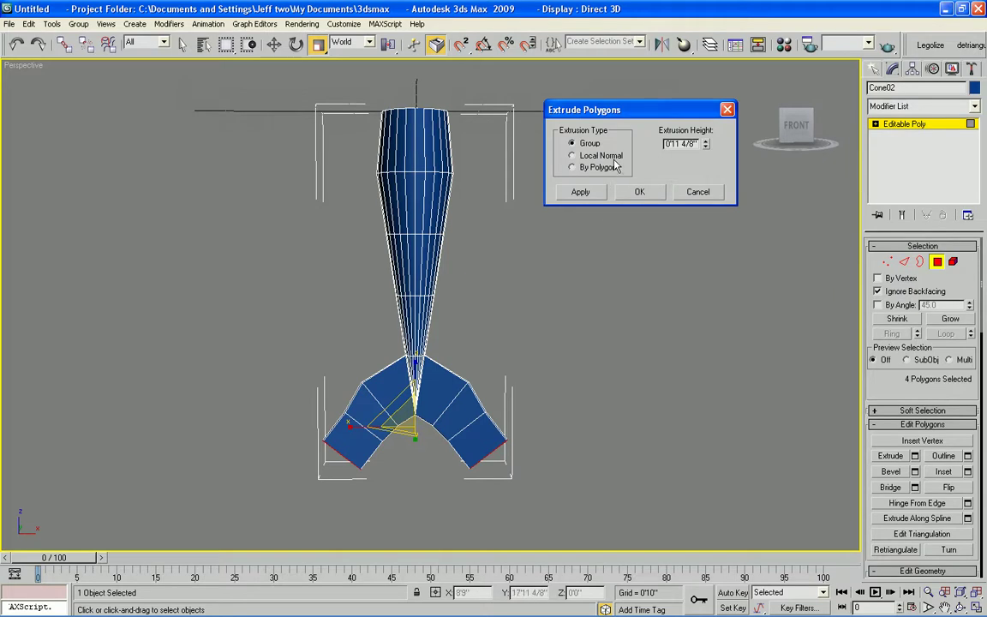
{"action": "left_click", "coordinate": [639, 192]}
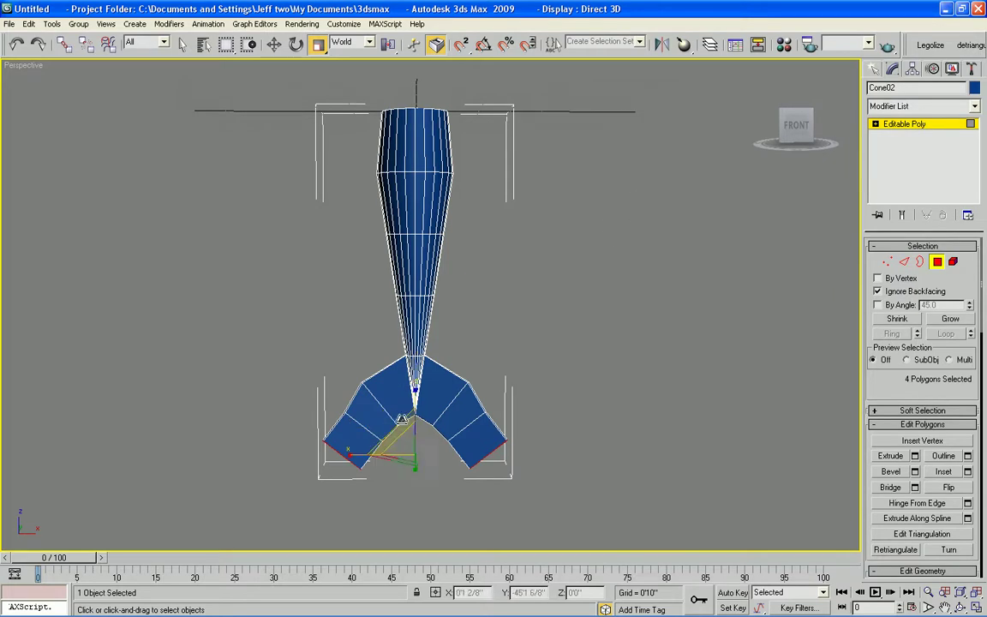
{"action": "left_click_drag", "start_coordinate": [351, 453], "coordinate": [362, 458]}
Shrink the third segment's end polygons in X and Z around their own centers, and draw both ends inward around the selection center
{"action": "left_click_drag", "start_coordinate": [387, 43], "coordinate": [391, 68]}
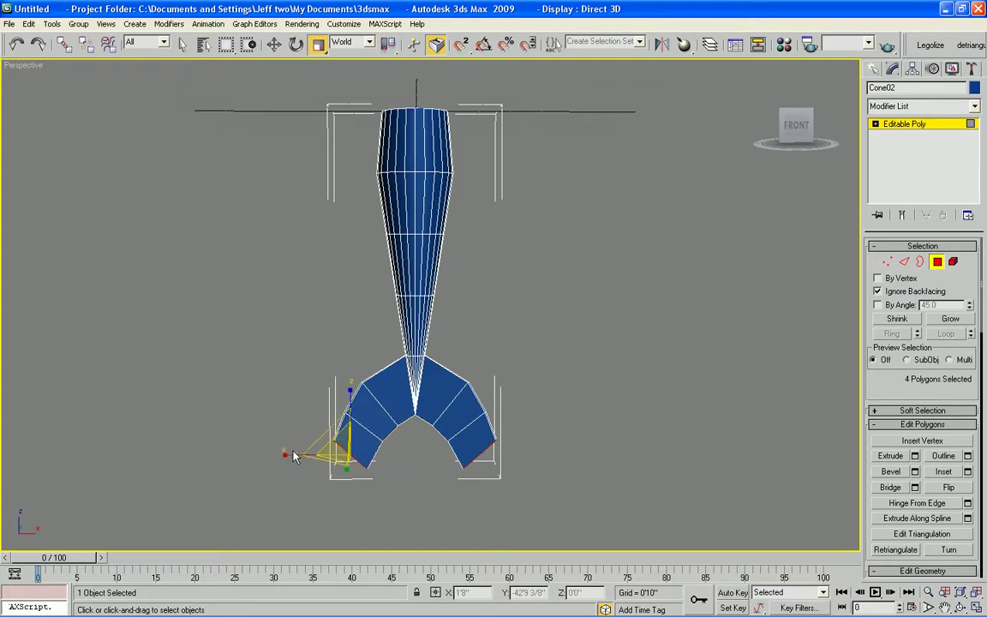
{"action": "left_click_drag", "start_coordinate": [288, 455], "coordinate": [289, 457]}
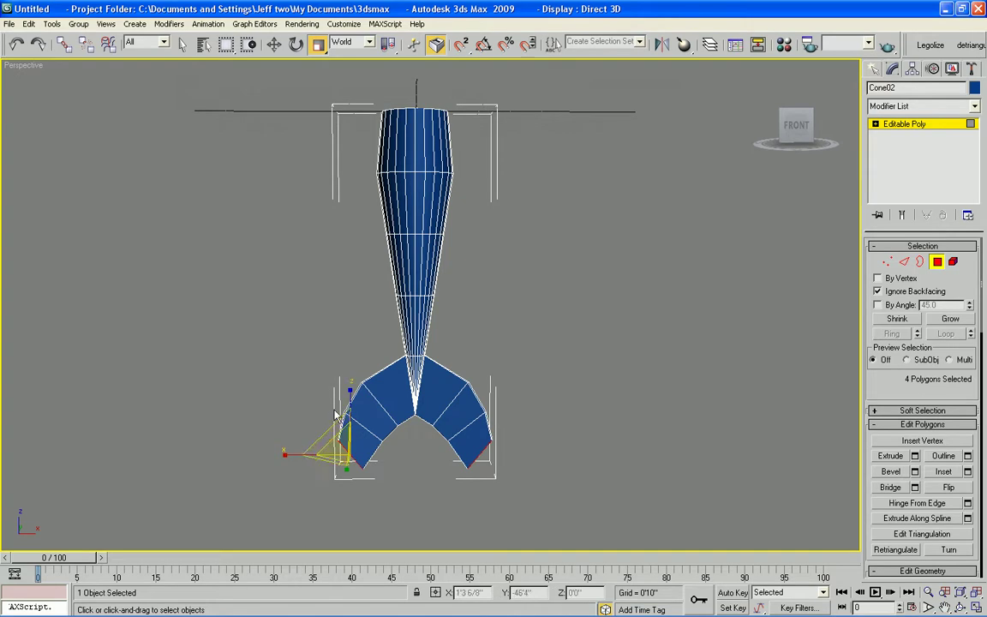
{"action": "left_click_drag", "start_coordinate": [350, 392], "coordinate": [355, 439]}
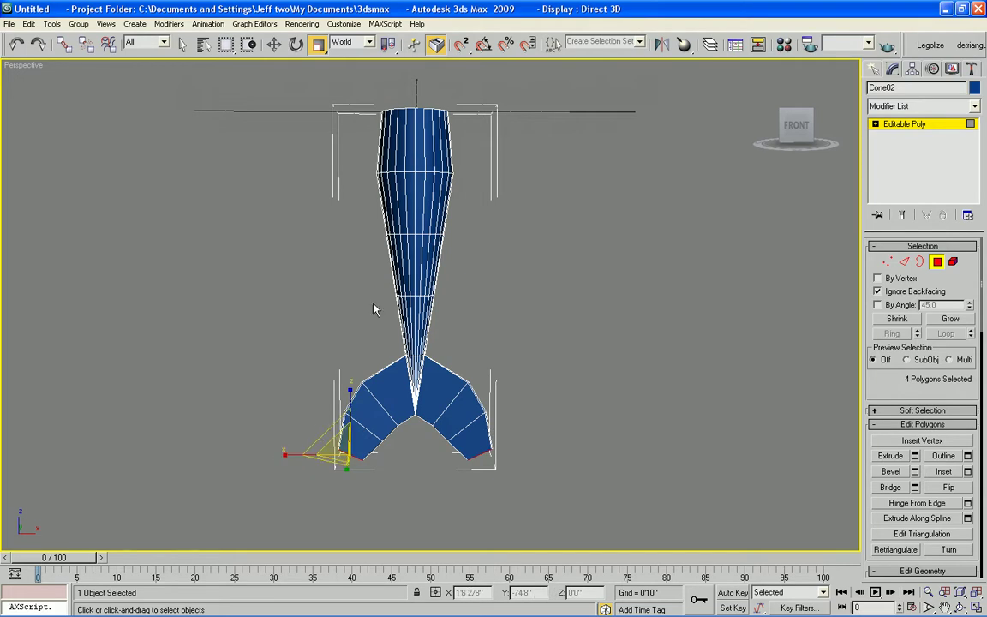
{"action": "left_click_drag", "start_coordinate": [388, 43], "coordinate": [390, 65]}
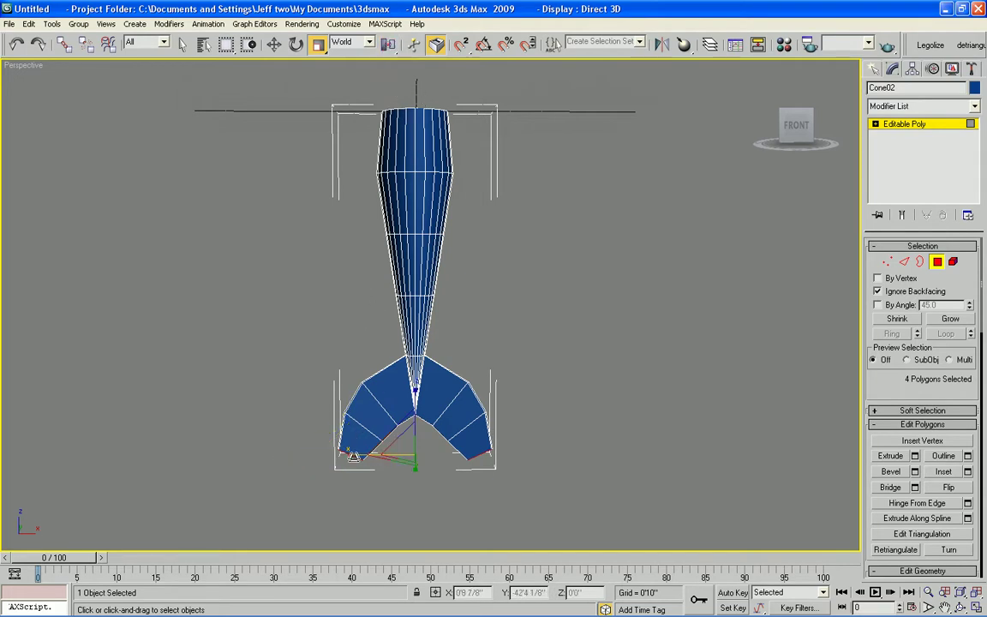
{"action": "left_click_drag", "start_coordinate": [352, 455], "coordinate": [361, 456]}
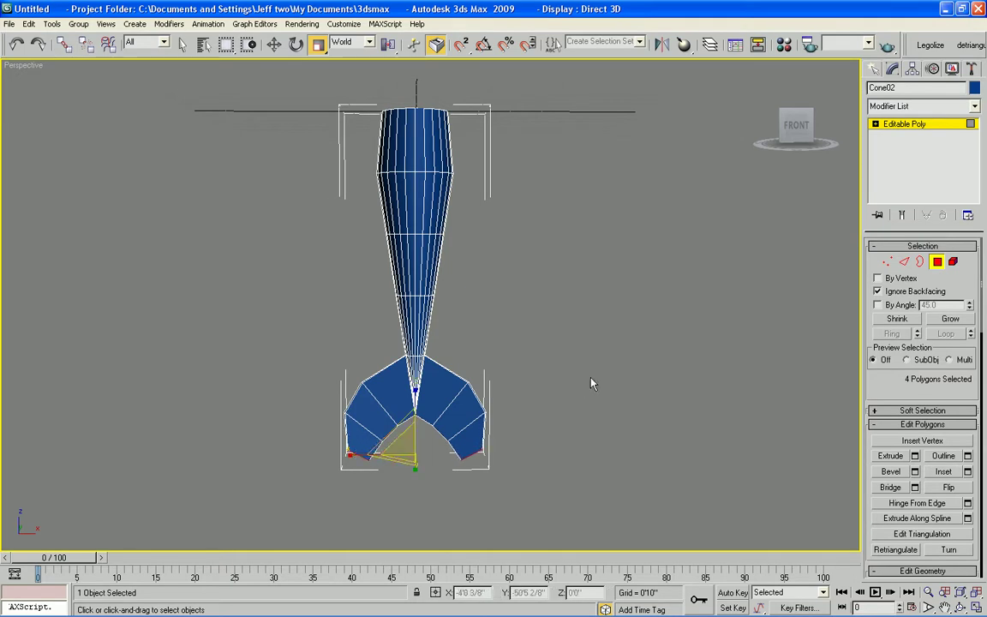
Extrude a fourth tail segment from the narrowed end polygons as a group by 0'11 4/8"
{"action": "left_click", "coordinate": [914, 456]}
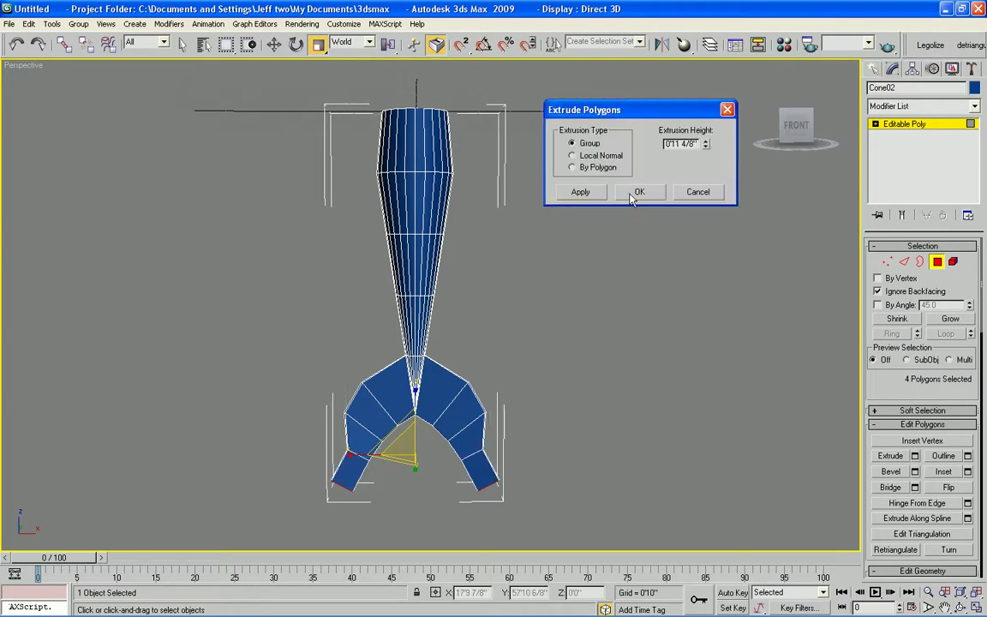
{"action": "left_click", "coordinate": [640, 192]}
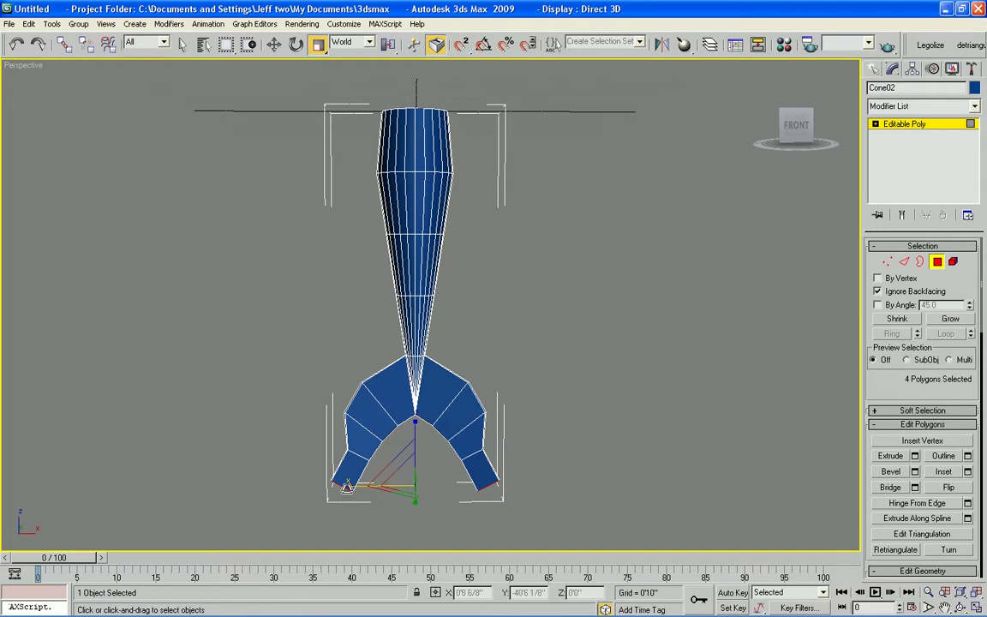
Draw the fourth tail segment's end polygons inward in X around the selection center, and collapse each end to a point around its own pivot center
{"action": "left_click_drag", "start_coordinate": [349, 487], "coordinate": [421, 526]}
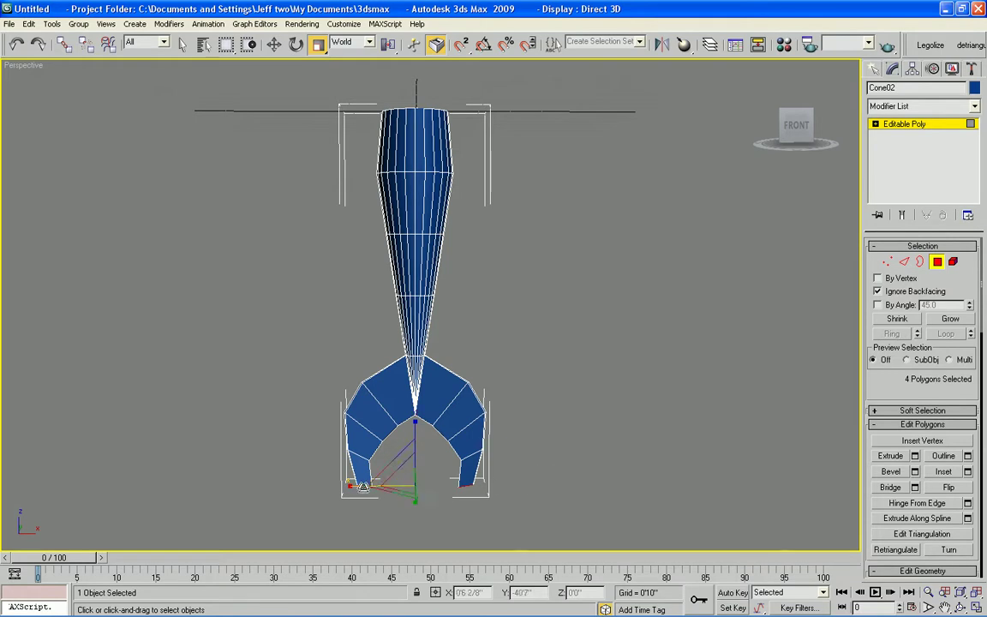
{"action": "left_click_drag", "start_coordinate": [359, 486], "coordinate": [351, 485]}
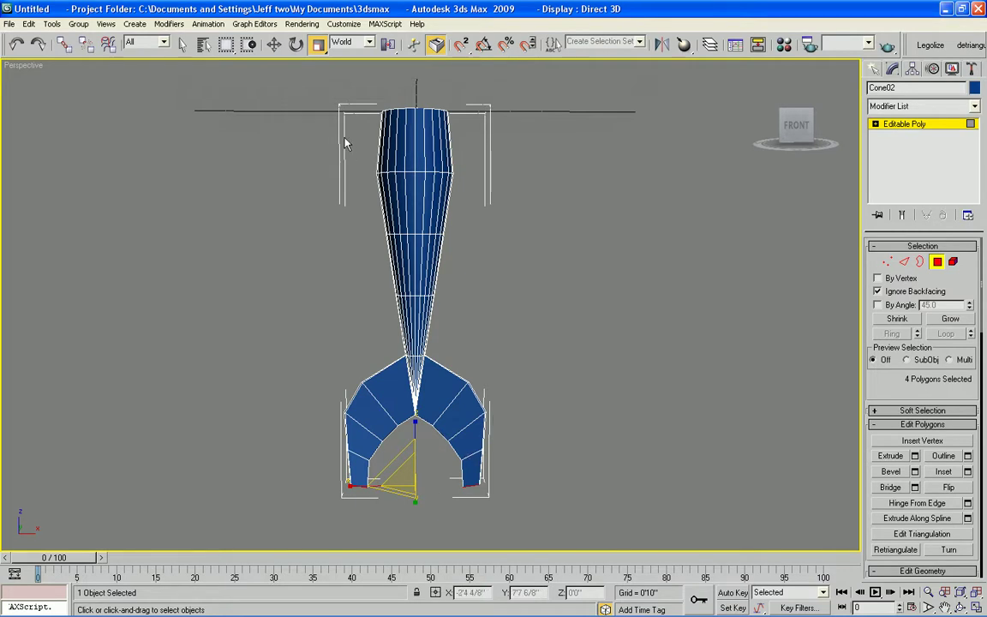
{"action": "left_click_drag", "start_coordinate": [390, 46], "coordinate": [388, 72]}
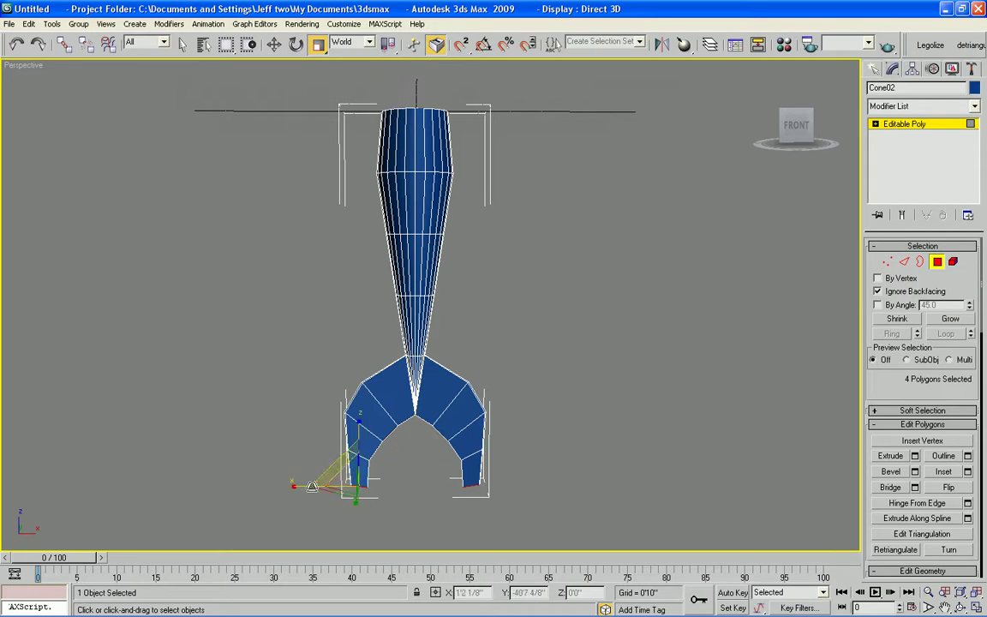
{"action": "left_click_drag", "start_coordinate": [303, 486], "coordinate": [408, 483]}
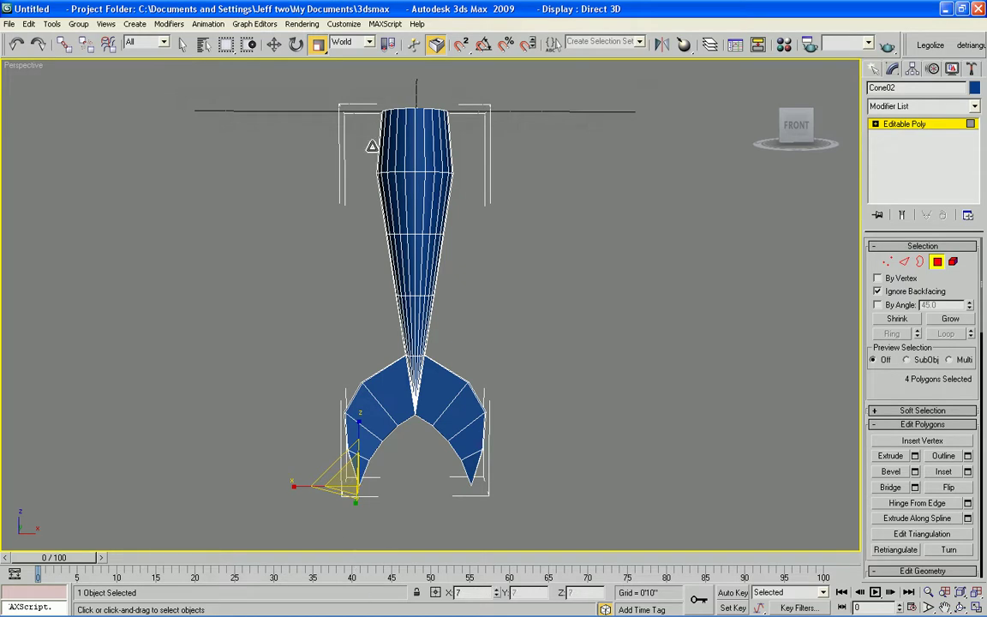
{"action": "key", "text": "ctrl+z"}
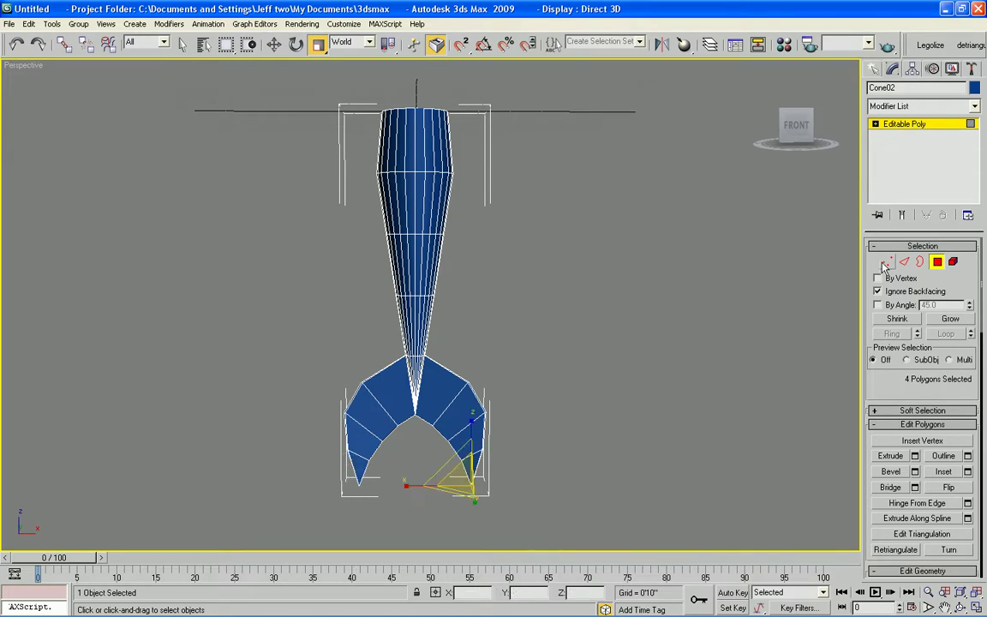
In wireframe display, weld the six overlapping vertices at one tail lobe's tip with a threshold of 0'4 4/8"
{"action": "key", "text": "1"}
{"action": "scroll", "coordinate": [551, 461], "scroll_direction": "up", "scroll_amount": 4}
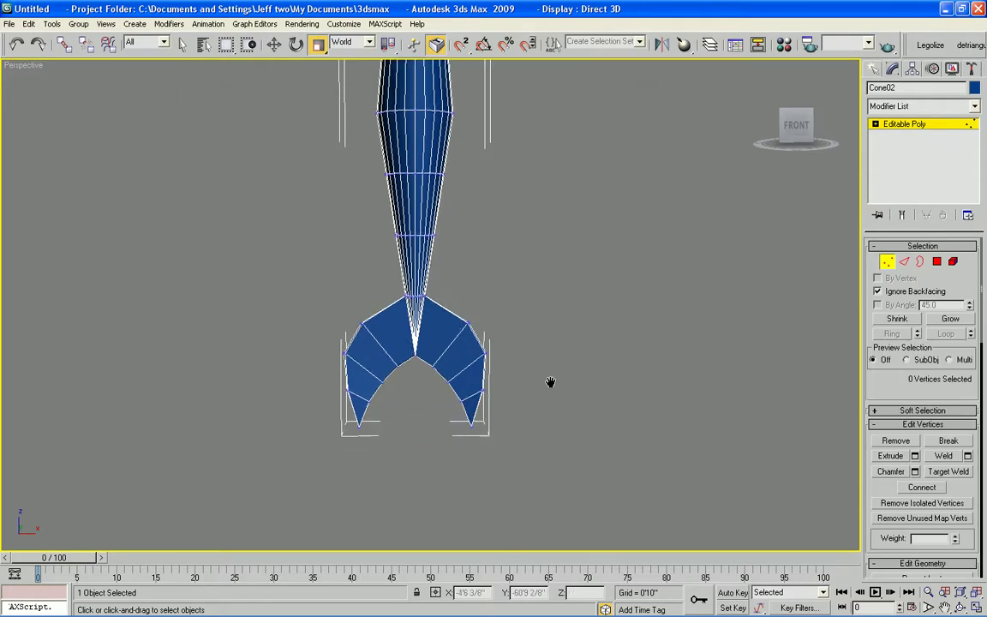
{"action": "scroll", "coordinate": [537, 432], "scroll_direction": "up", "scroll_amount": 3}
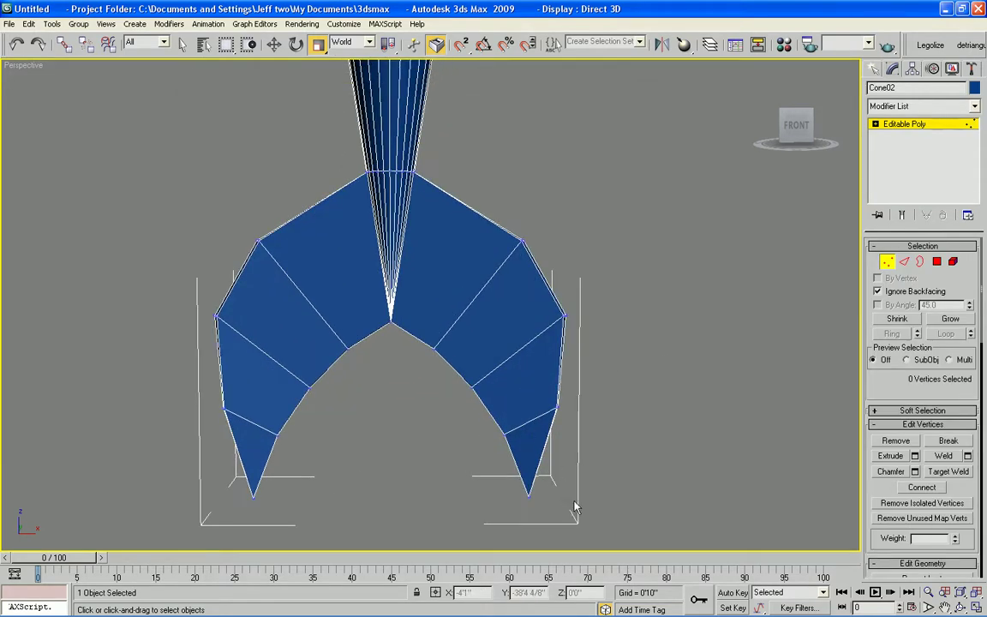
{"action": "key", "text": "F4"}
{"action": "key", "text": "F4"}
{"action": "key", "text": "F3"}
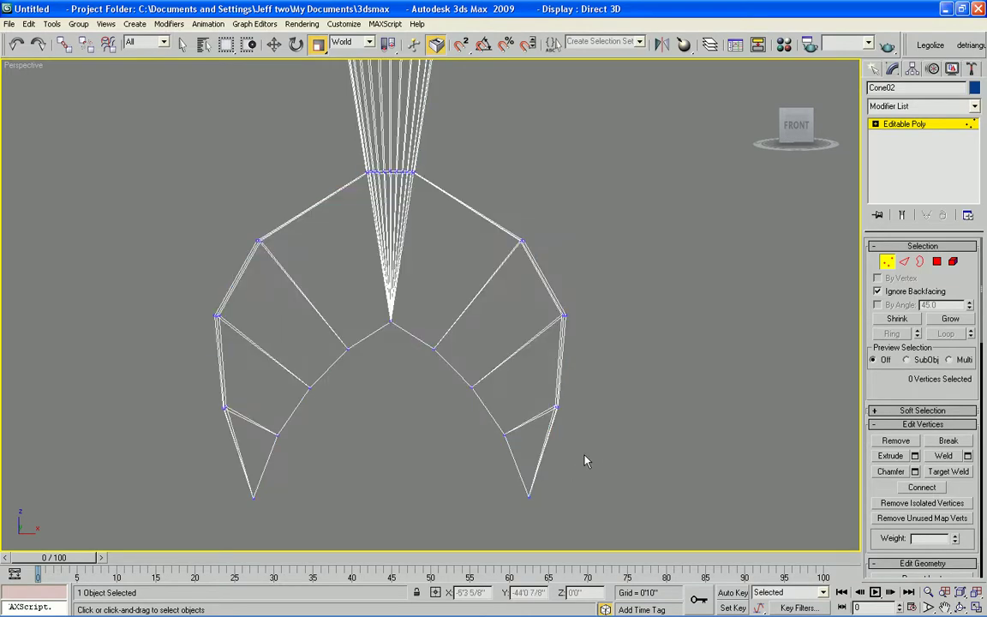
{"action": "left_click_drag", "start_coordinate": [578, 481], "coordinate": [478, 546]}
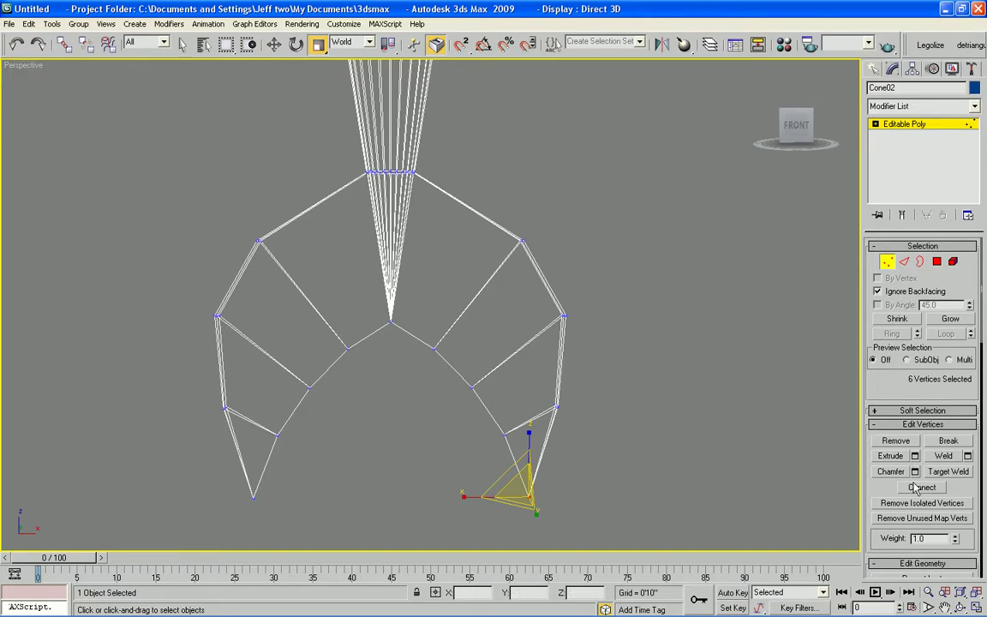
{"action": "left_click", "coordinate": [967, 456]}
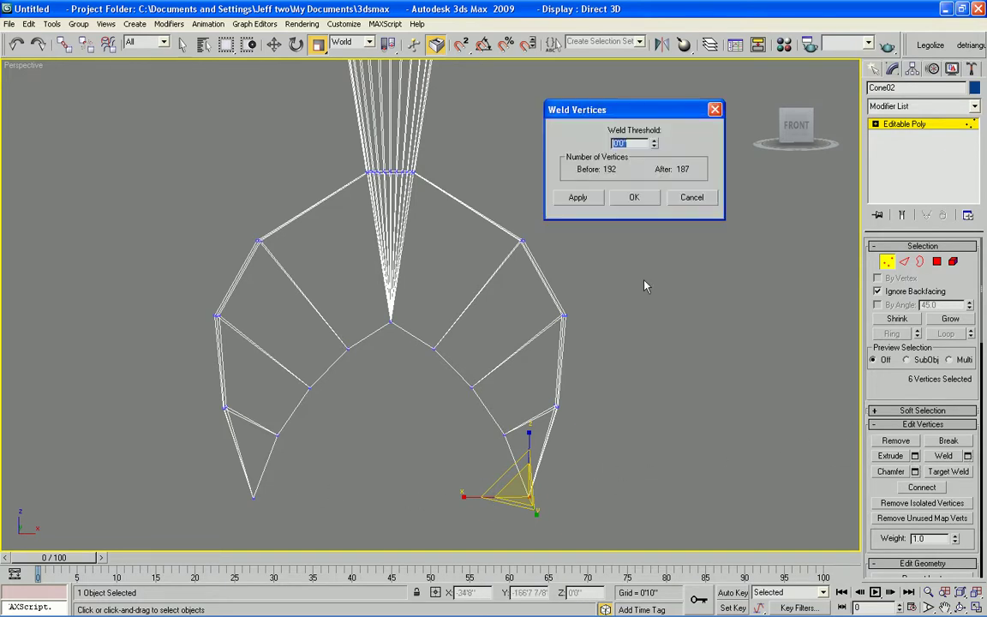
{"action": "left_click_drag", "start_coordinate": [654, 140], "coordinate": [646, 441]}
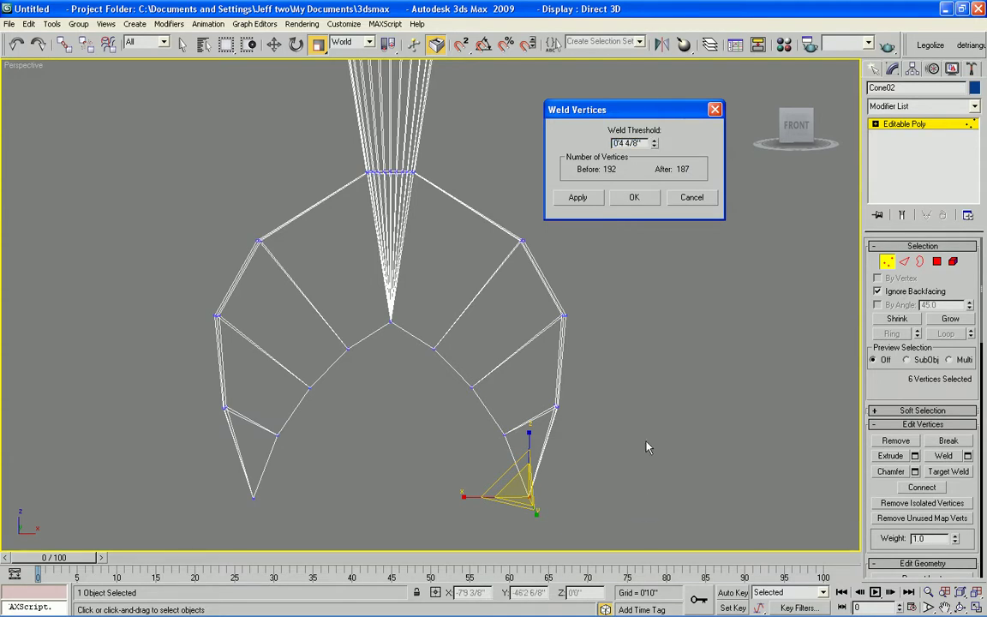
{"action": "left_click", "coordinate": [632, 199]}
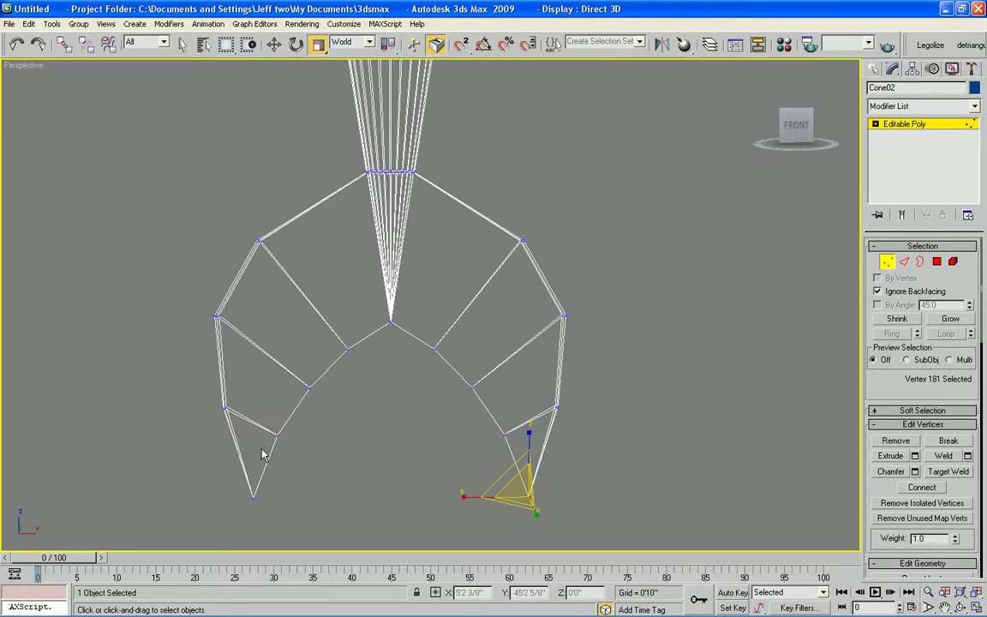
Weld the six vertices at the opposite lobe's tip with the 0'4 4/8" threshold, and return the viewport to shaded display
{"action": "left_click_drag", "start_coordinate": [269, 489], "coordinate": [194, 524]}
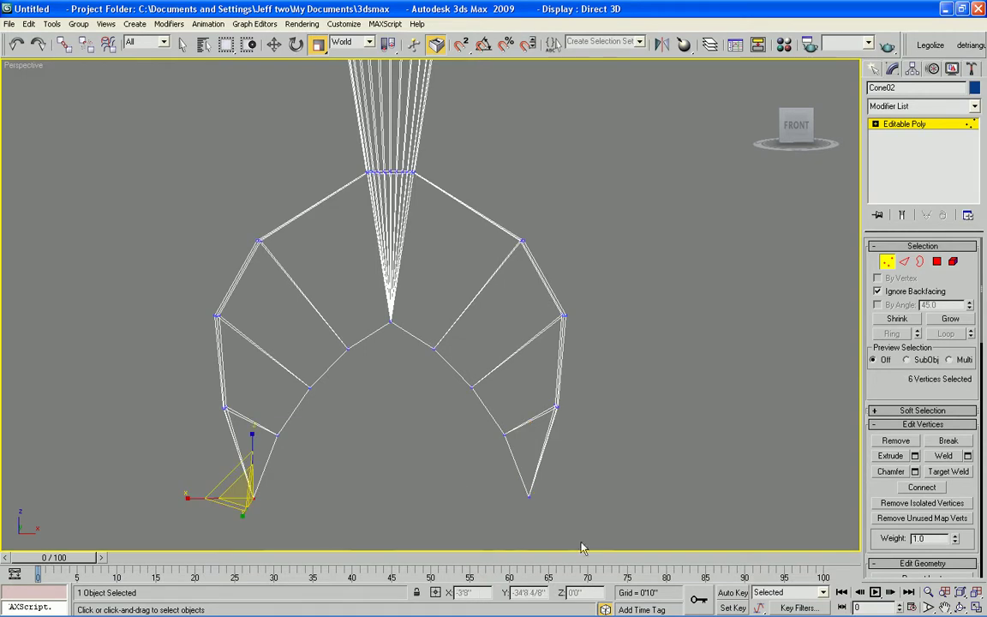
{"action": "left_click", "coordinate": [945, 456]}
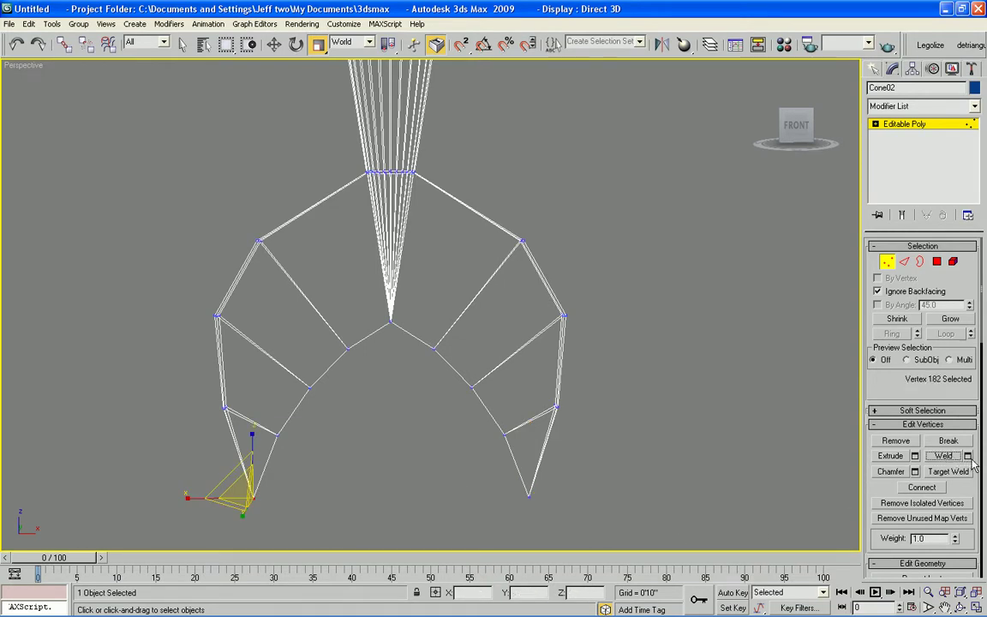
{"action": "left_click", "coordinate": [968, 456]}
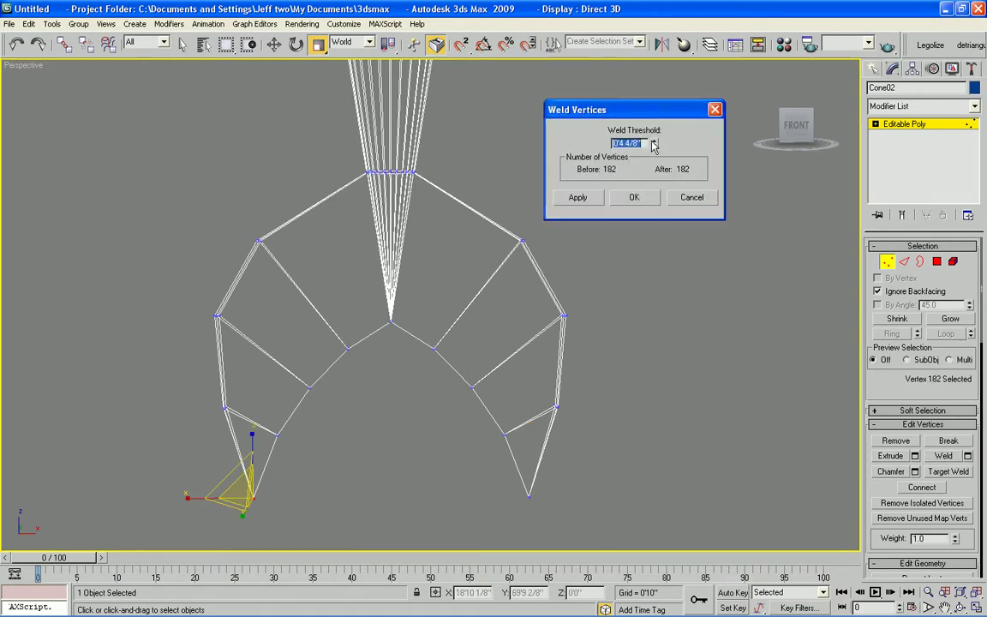
{"action": "left_click", "coordinate": [635, 197]}
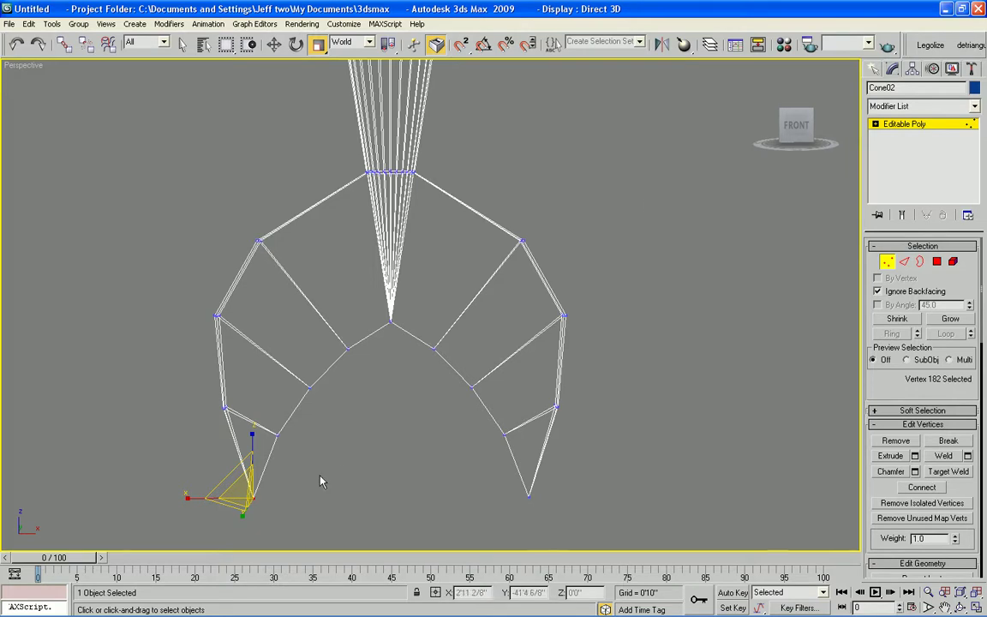
{"action": "middle_click_drag", "start_coordinate": [632, 397], "coordinate": [651, 409], "text": "alt"}
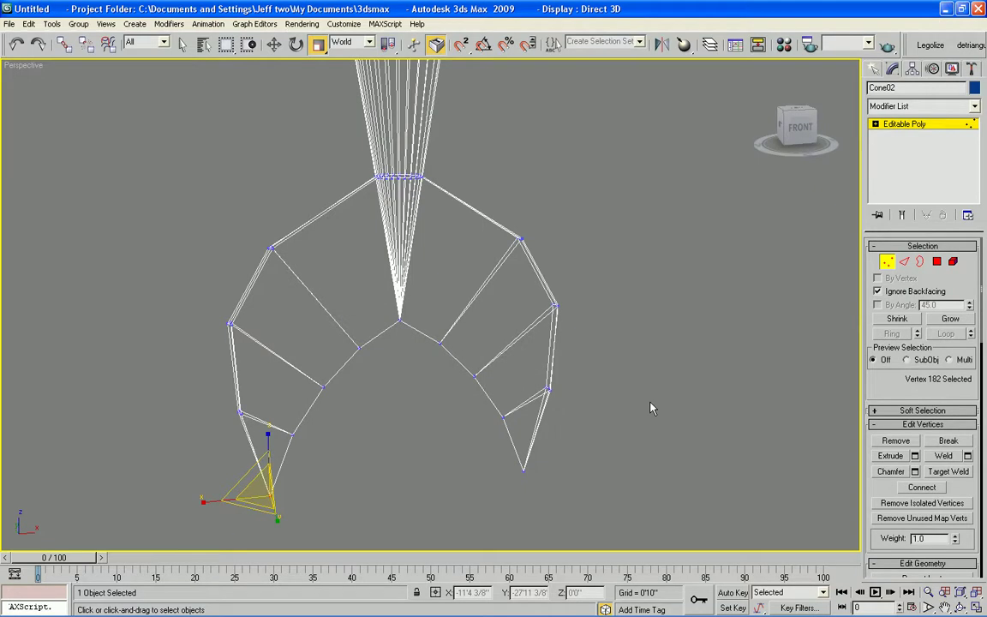
{"action": "key", "text": "F3"}
{"action": "scroll", "coordinate": [651, 409], "scroll_direction": "down", "scroll_amount": 5}
{"action": "middle_click_drag", "start_coordinate": [639, 156], "coordinate": [627, 263]}
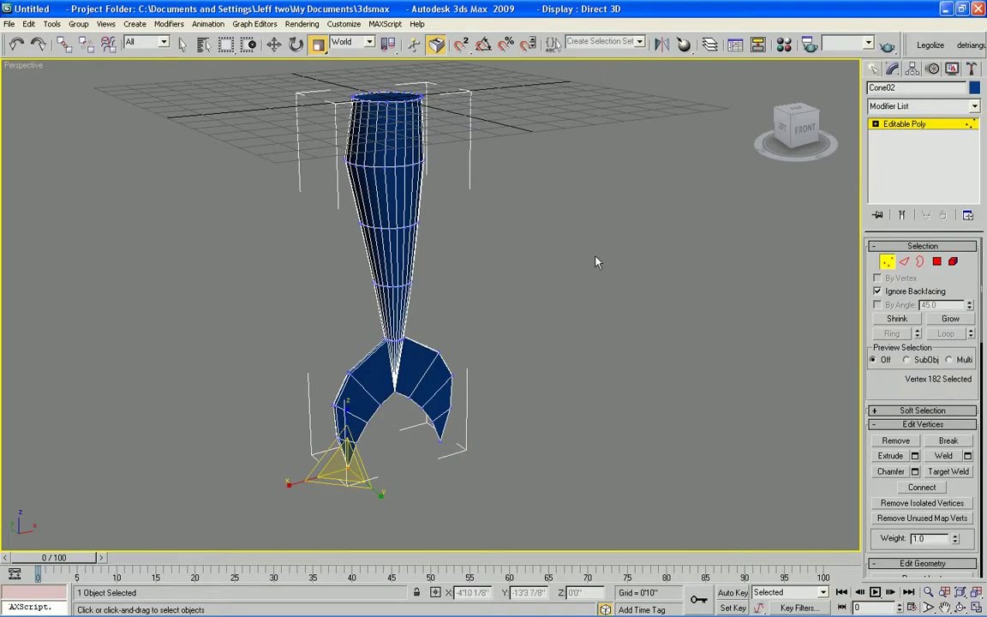
{"action": "middle_click_drag", "start_coordinate": [639, 189], "coordinate": [599, 362]}
{"action": "key", "text": "alt"}
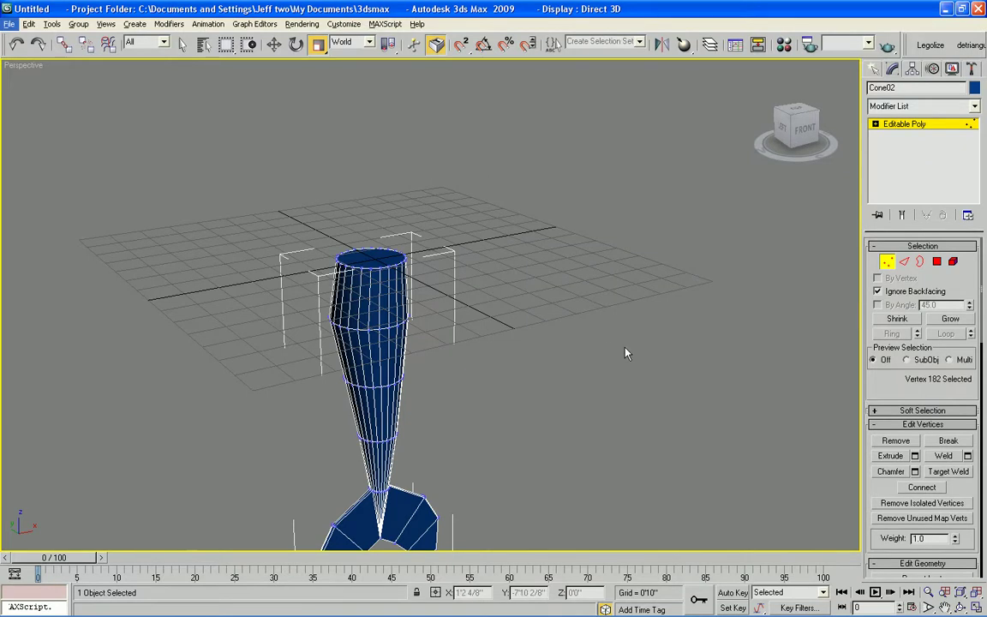
{"action": "key", "text": "alt"}
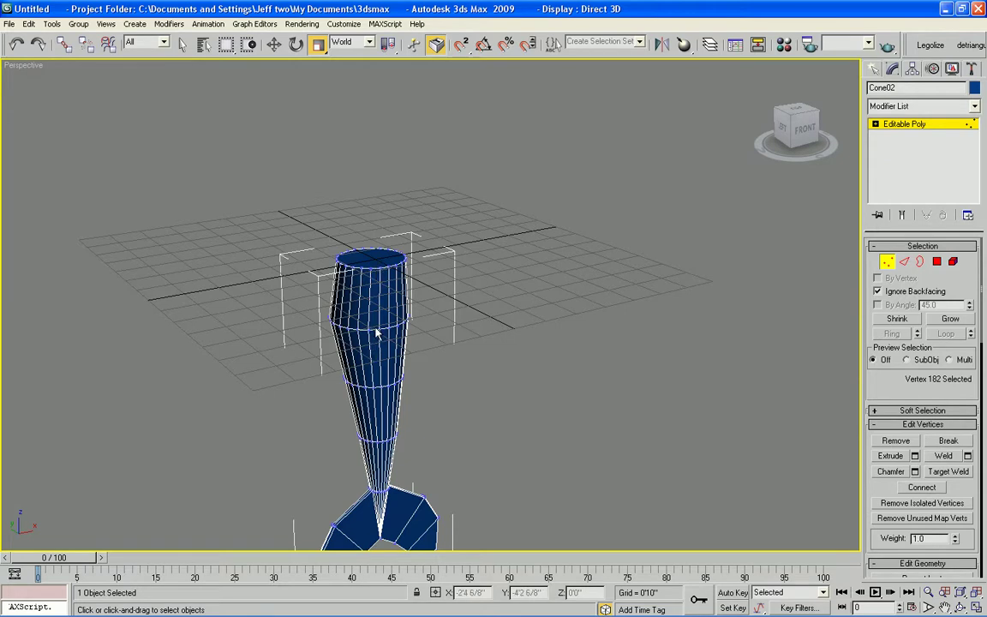
{"action": "left_click", "coordinate": [920, 261]}
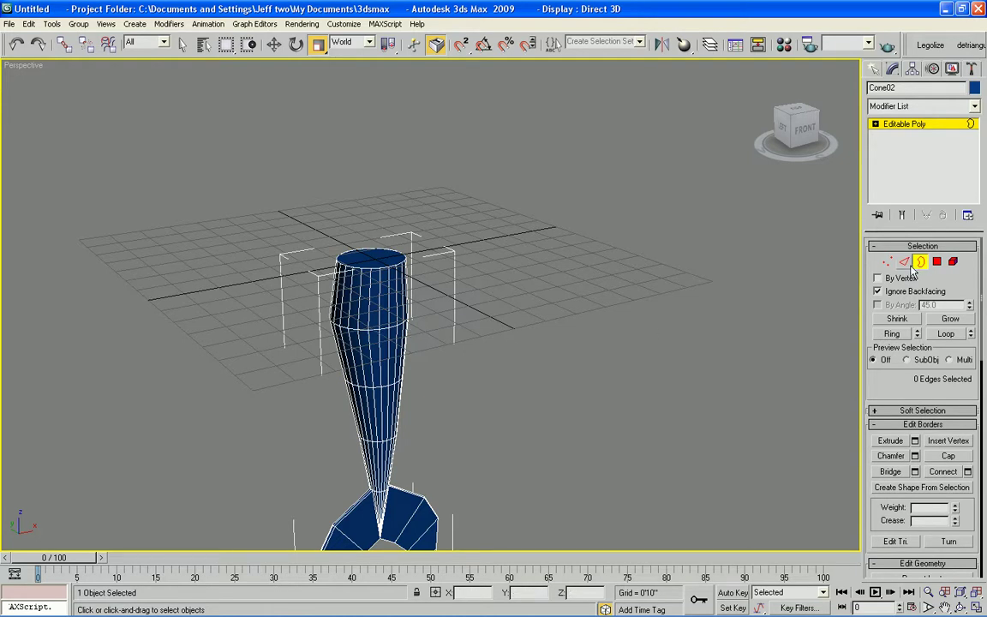
{"action": "key", "text": "2"}
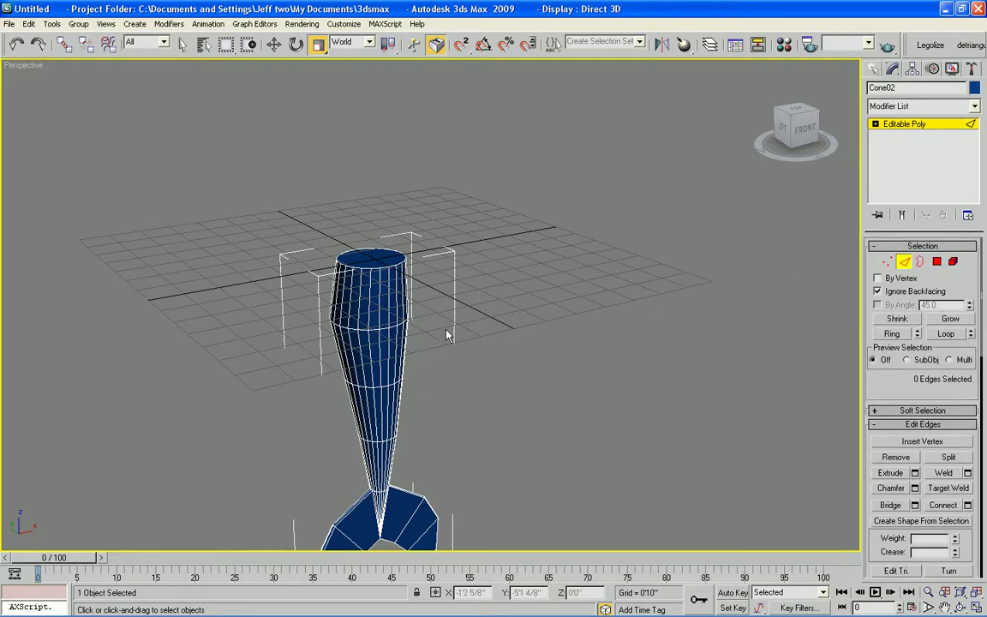
{"action": "key", "text": "4"}
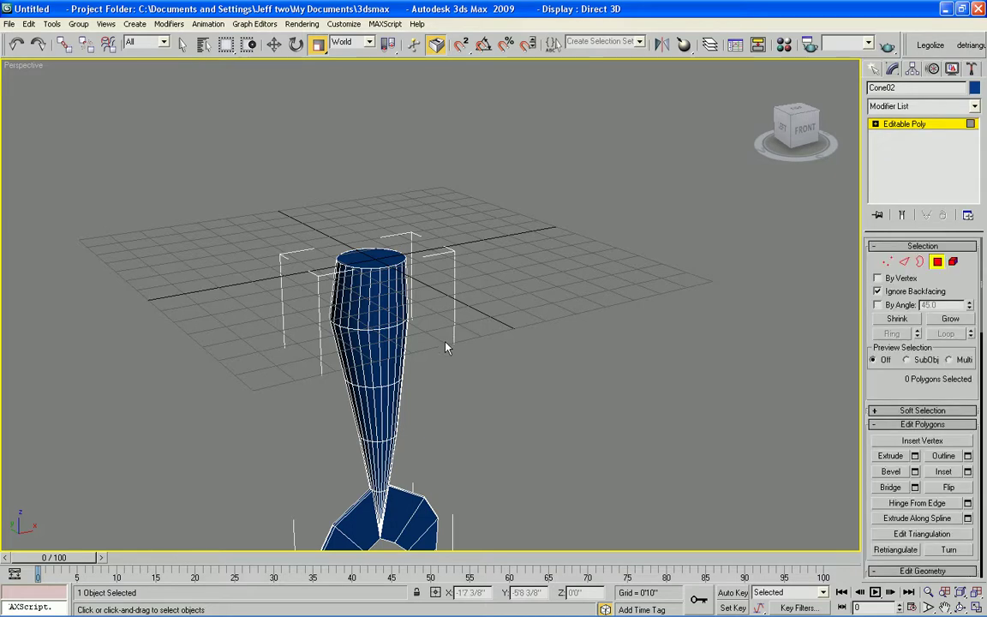
Select only the edges around the body's open top rim in the Front view, and scale the rim slightly inward
{"action": "key", "text": "f"}
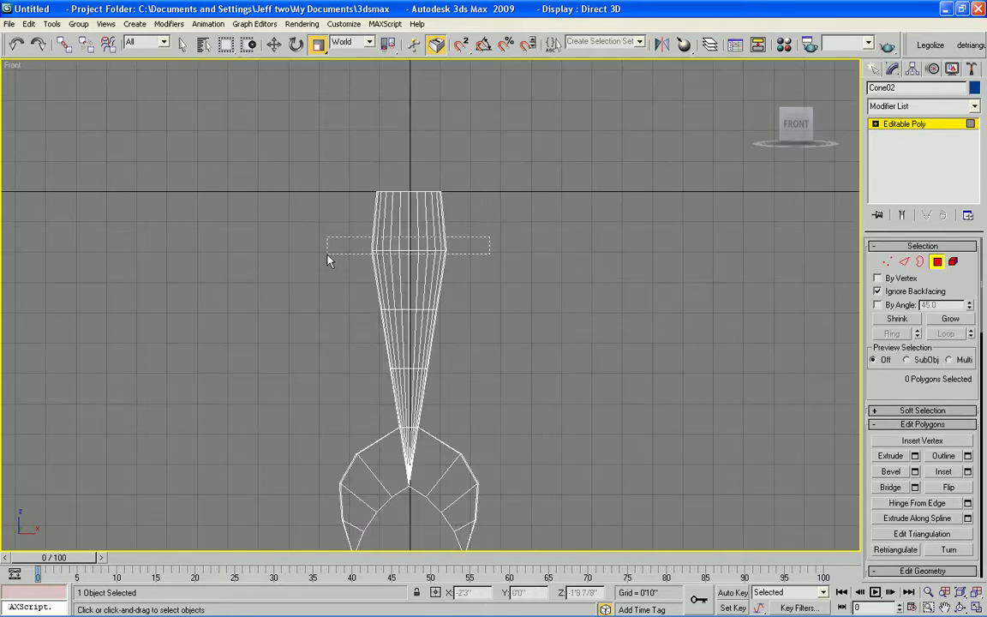
{"action": "left_click_drag", "start_coordinate": [330, 256], "coordinate": [330, 256]}
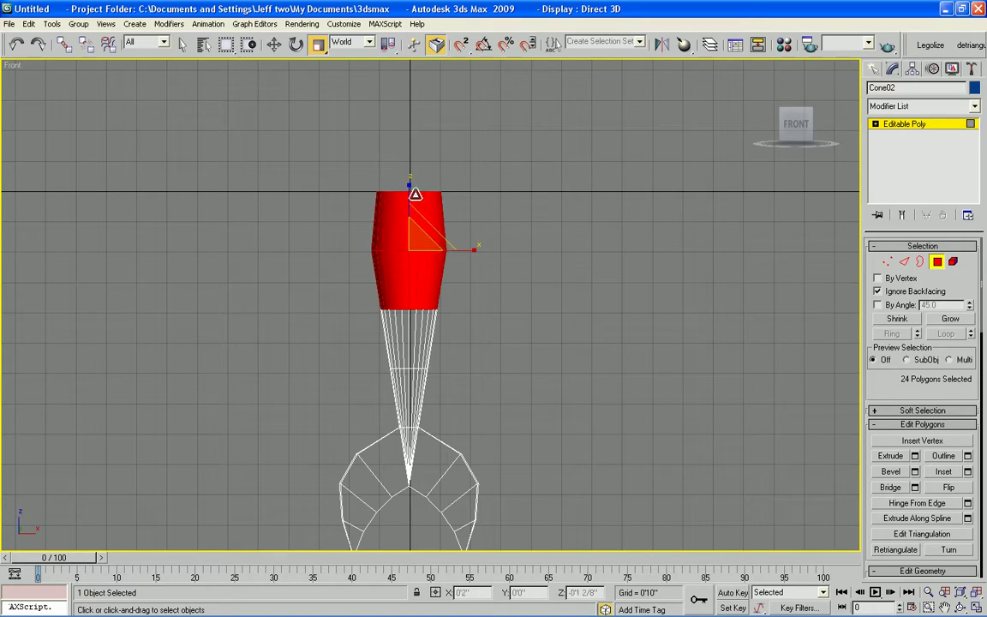
{"action": "left_click", "coordinate": [414, 197]}
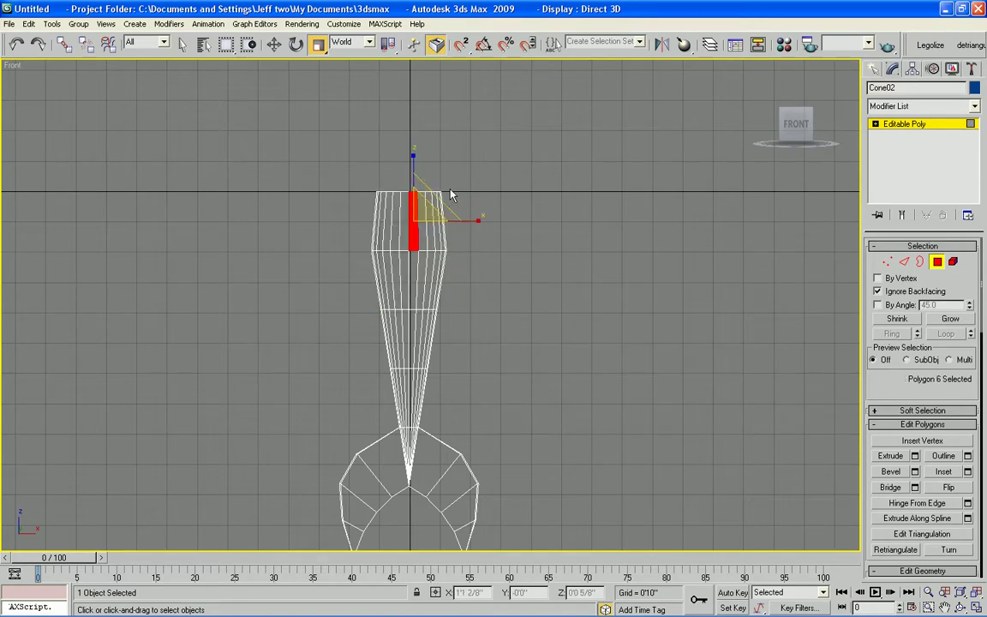
{"action": "left_click", "coordinate": [904, 262]}
{"action": "left_click_drag", "start_coordinate": [474, 181], "coordinate": [354, 209]}
{"action": "left_click_drag", "start_coordinate": [481, 269], "coordinate": [338, 222], "text": "alt"}
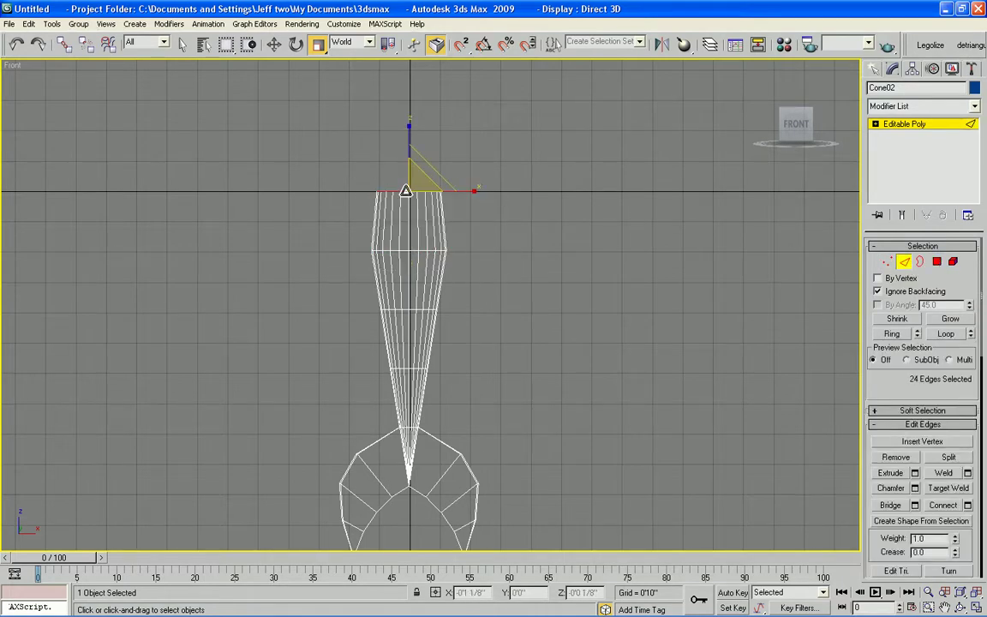
{"action": "left_click_drag", "start_coordinate": [471, 189], "coordinate": [465, 188]}
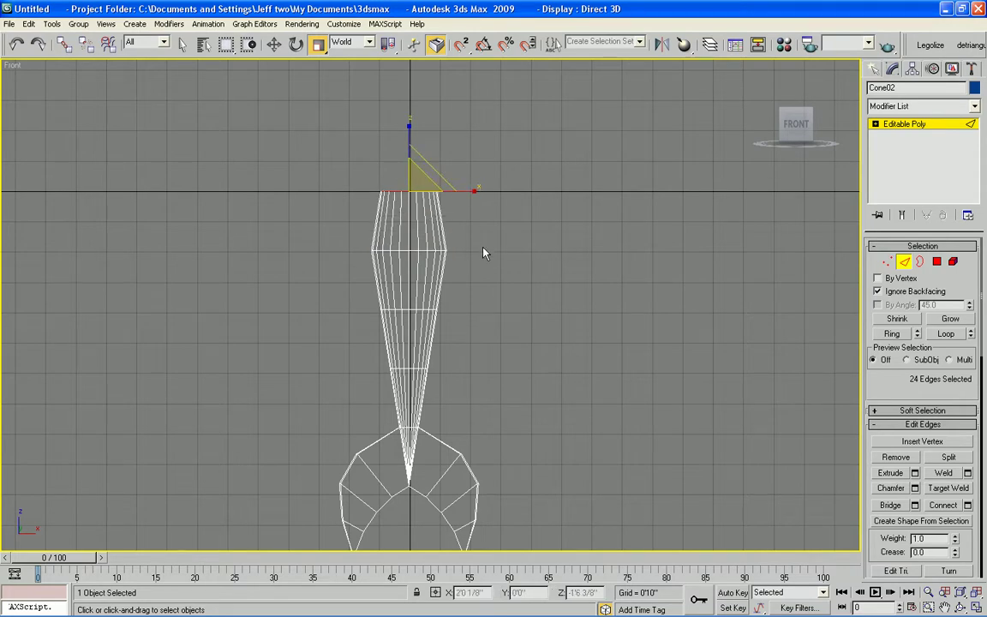
{"action": "key", "text": "p"}
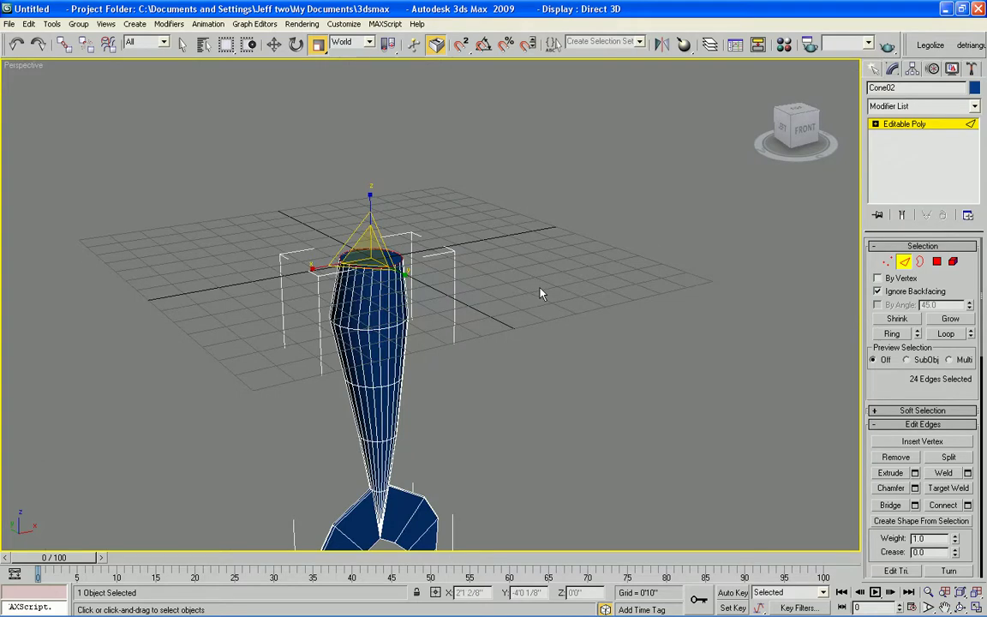
{"action": "middle_click_drag", "start_coordinate": [506, 346], "coordinate": [522, 260]}
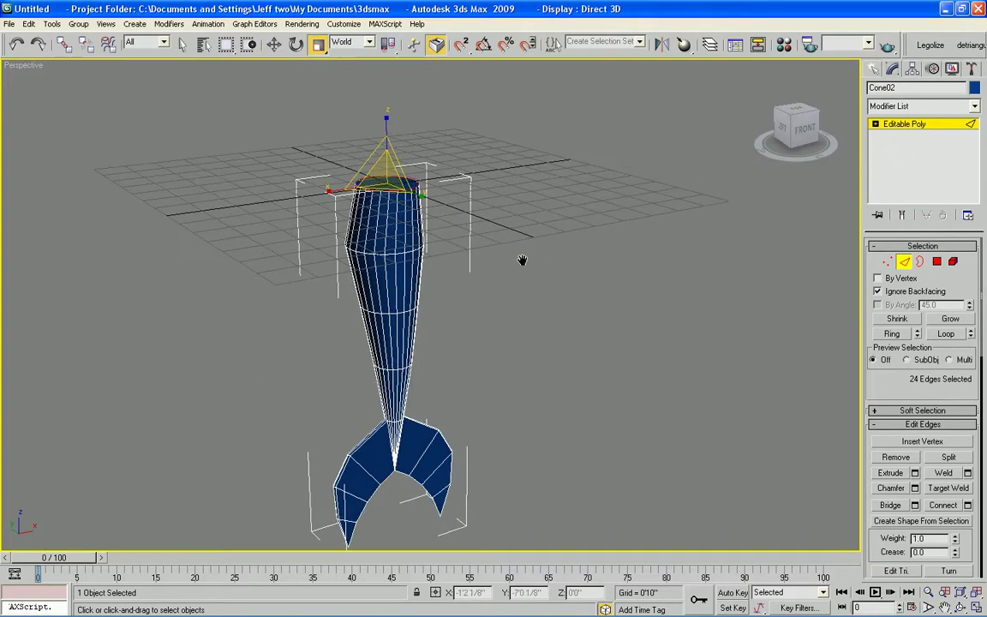